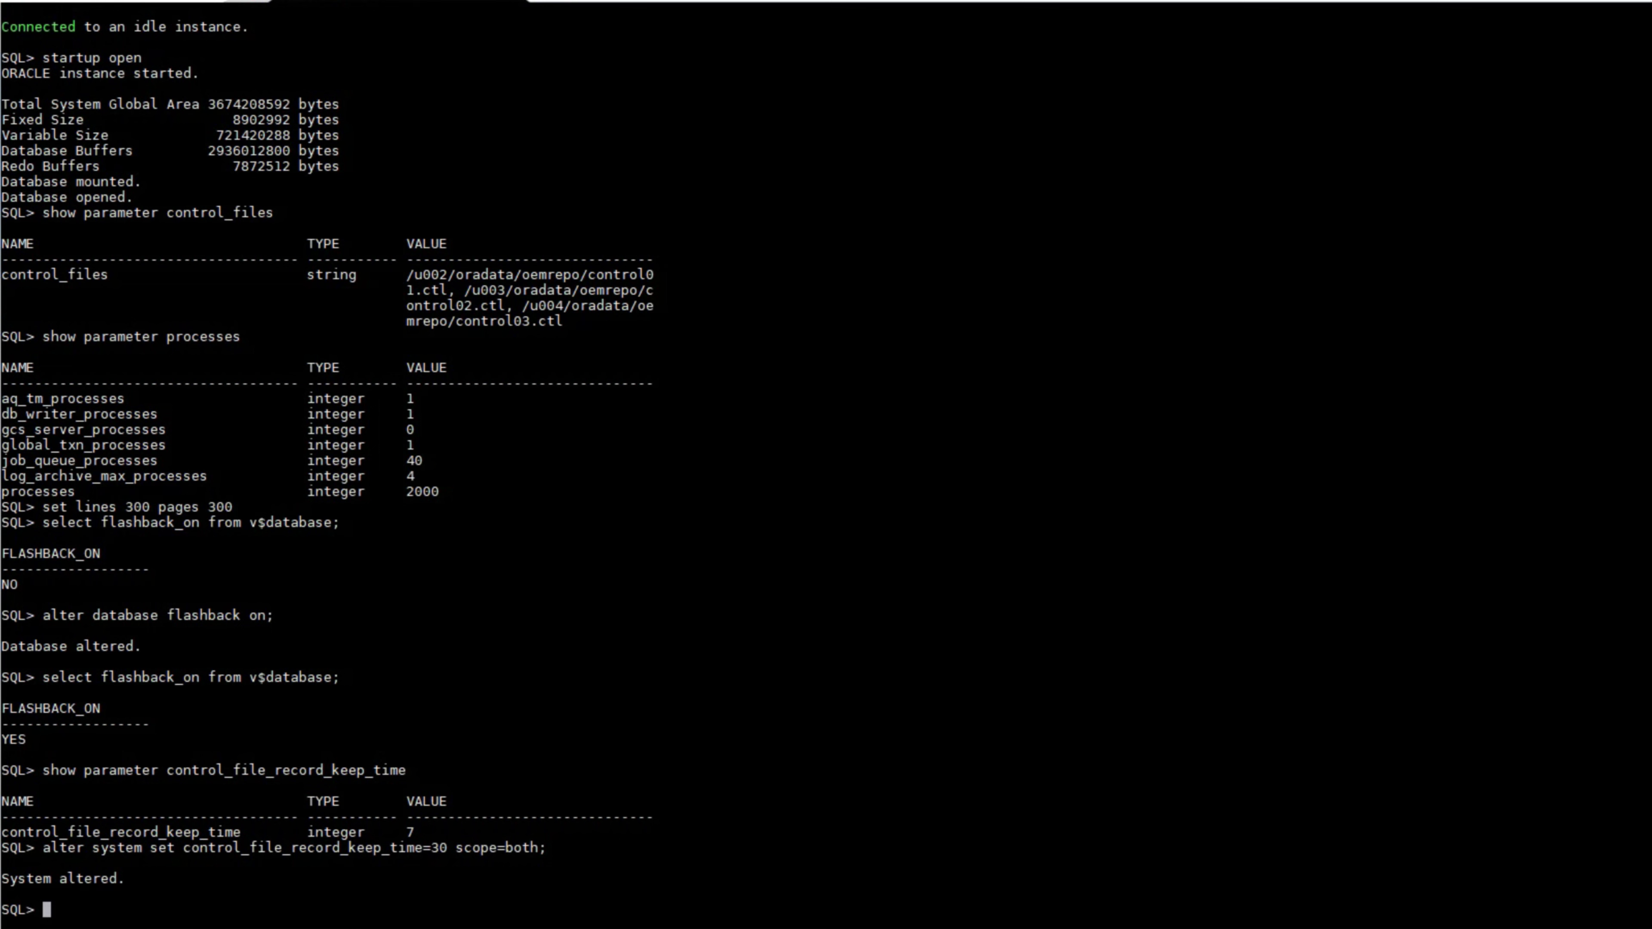
Show the local_listener parameter and run tnsping from SQL*Plus against the LISTENER_OEMREPO alias to check its address and port.
type("show parameter local_listener")
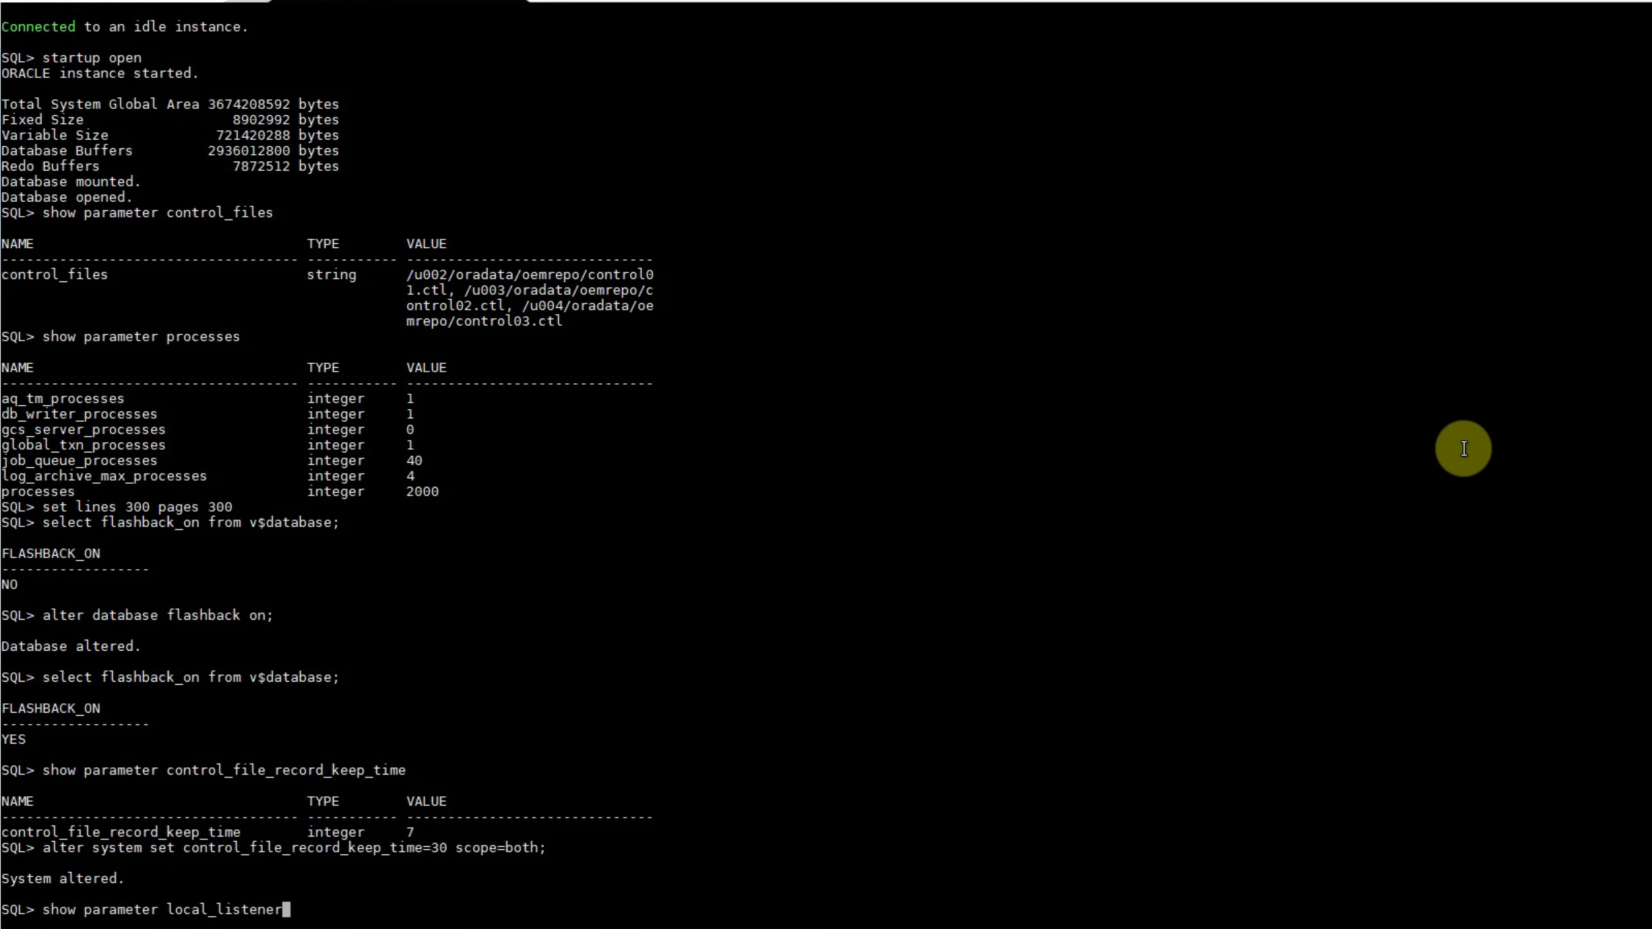
key("Return")
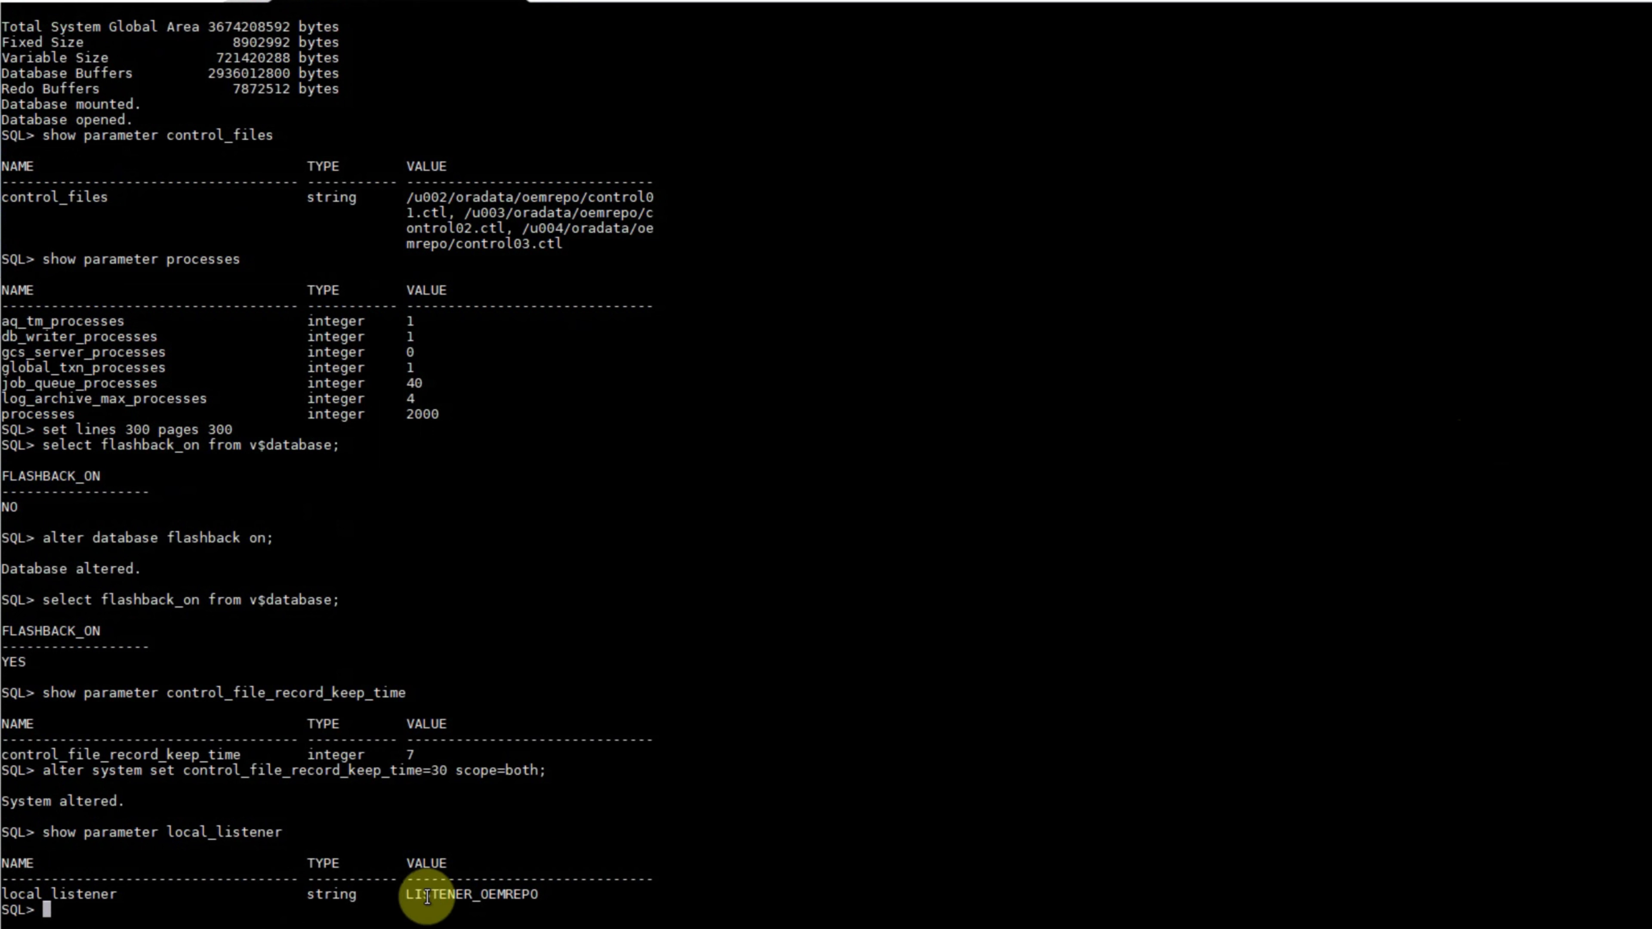
double_click(442, 895)
key("ctrl+c")
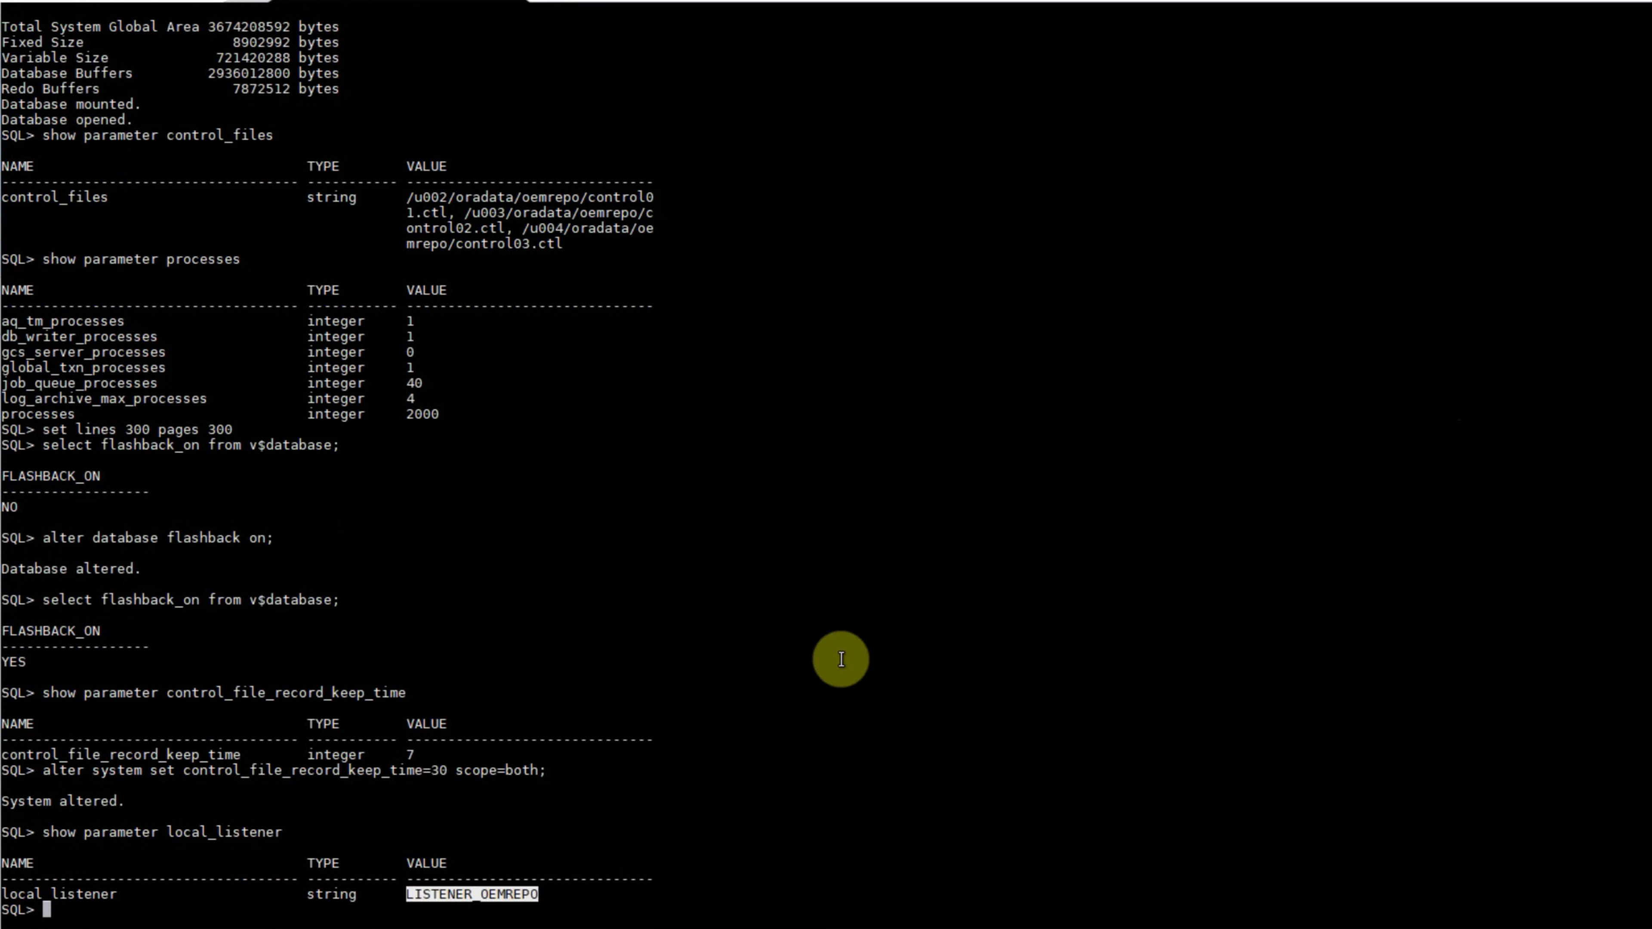
type("host tnsping")
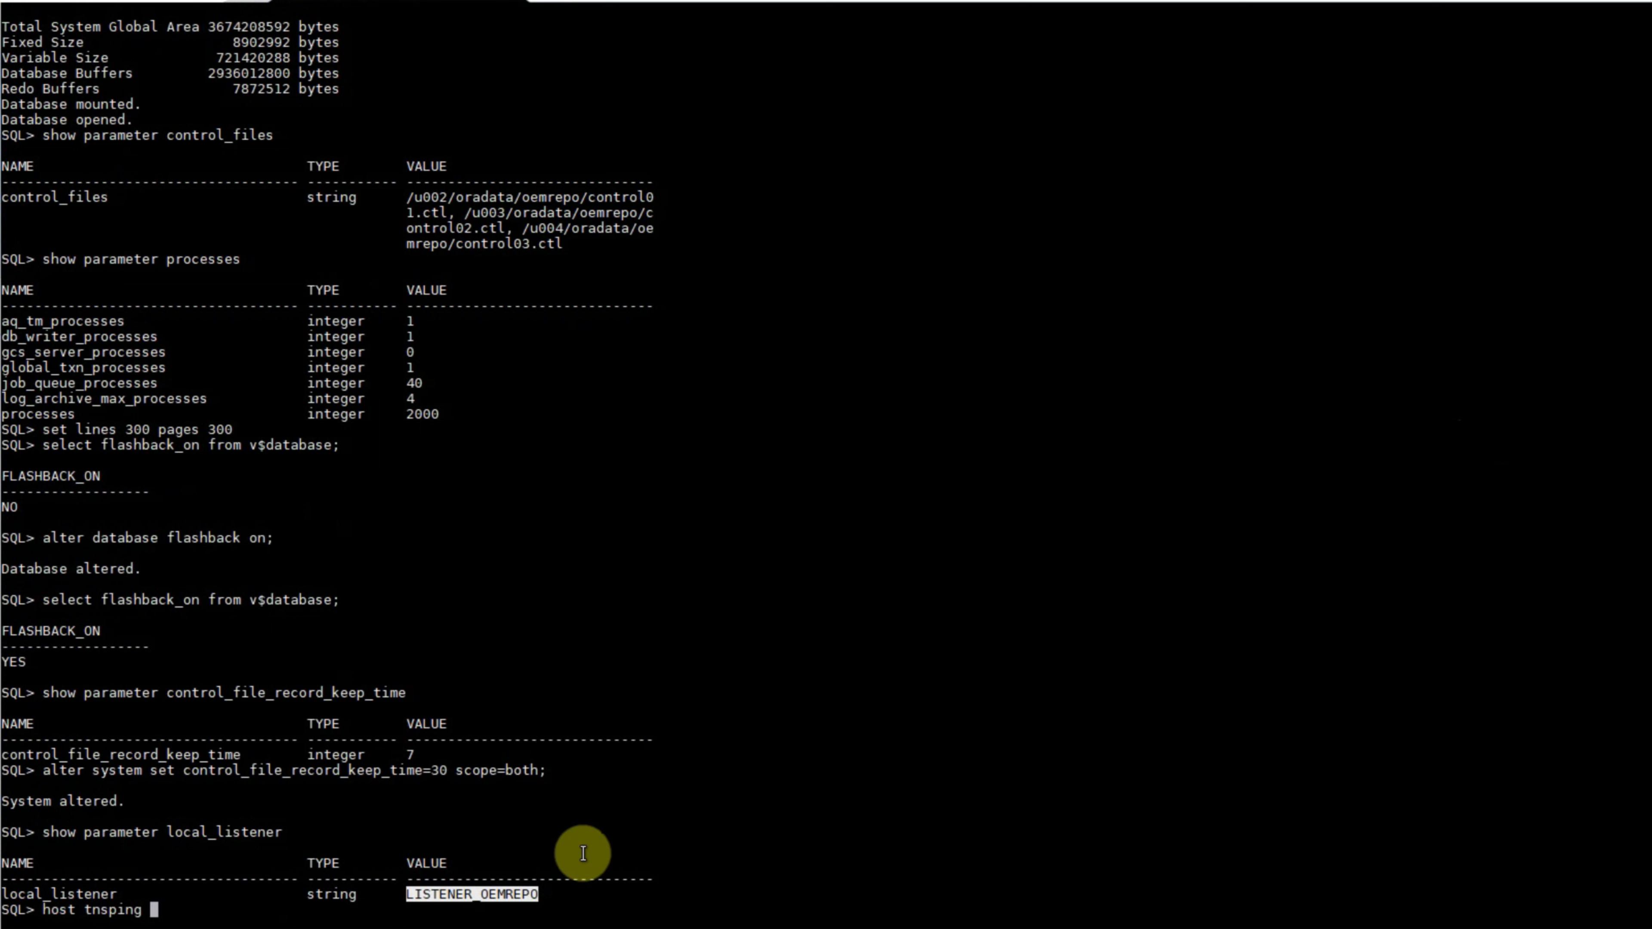
right_click(681, 807)
key("Return")
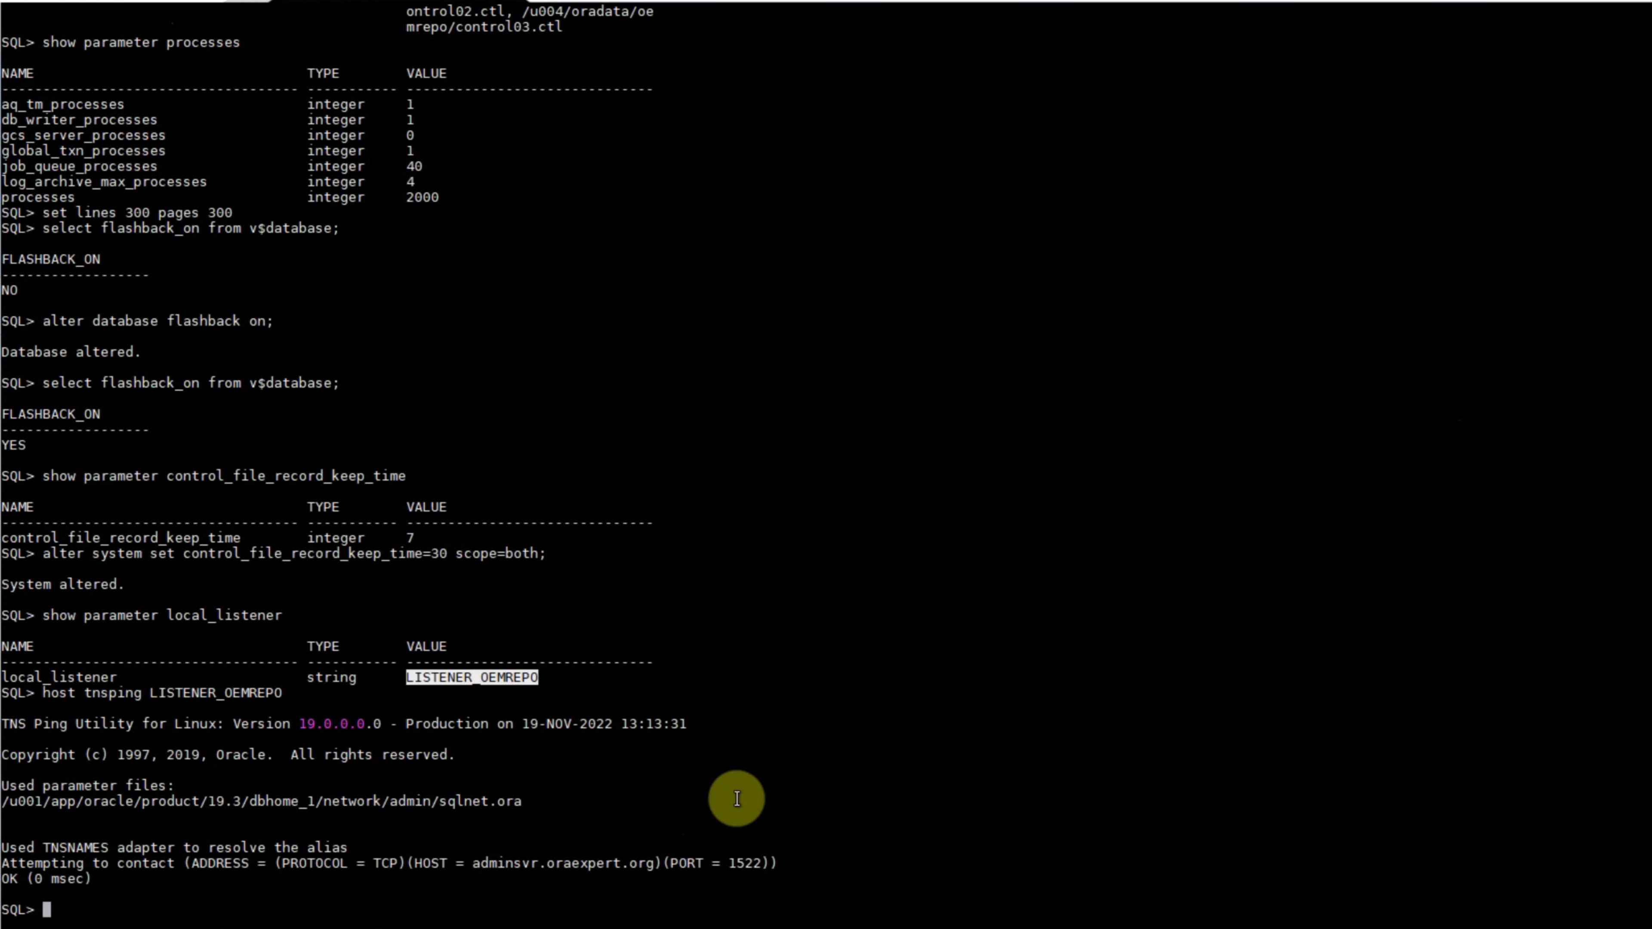
left_click_drag(729, 863, 781, 879)
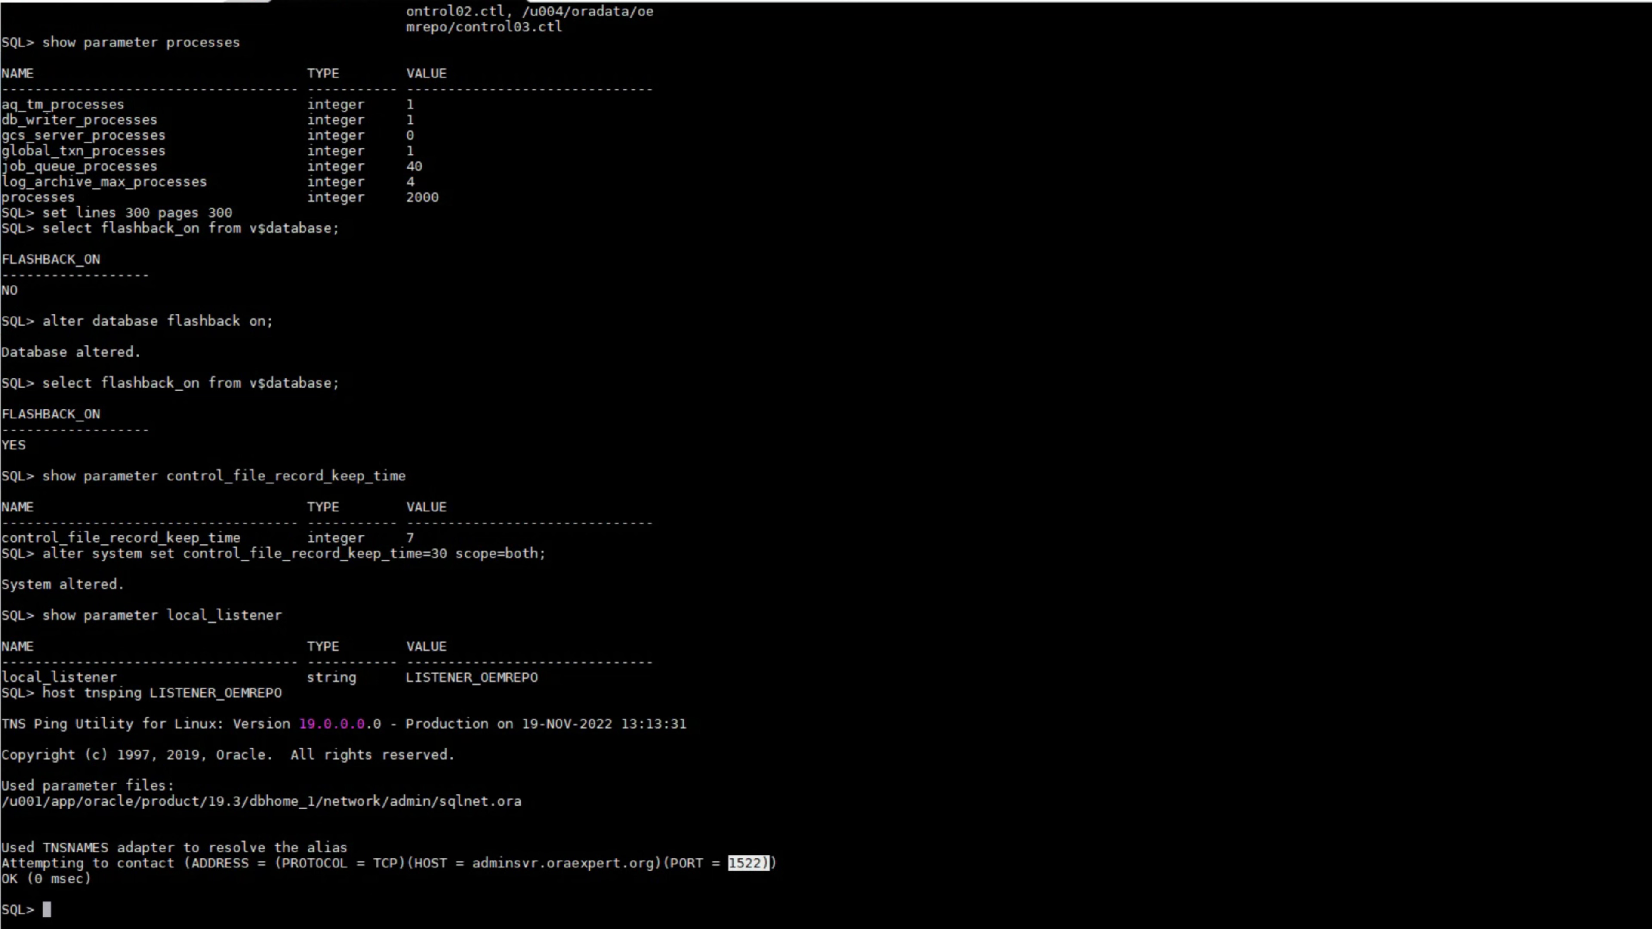
Format the PROFILE and RESOURCE_NAME columns as a30 and query the distinct PROFILE values from dba_profiles.
type("col PROFILE for a30 col RESOURCE_NAME for a30")
key("Return")
key("Return")
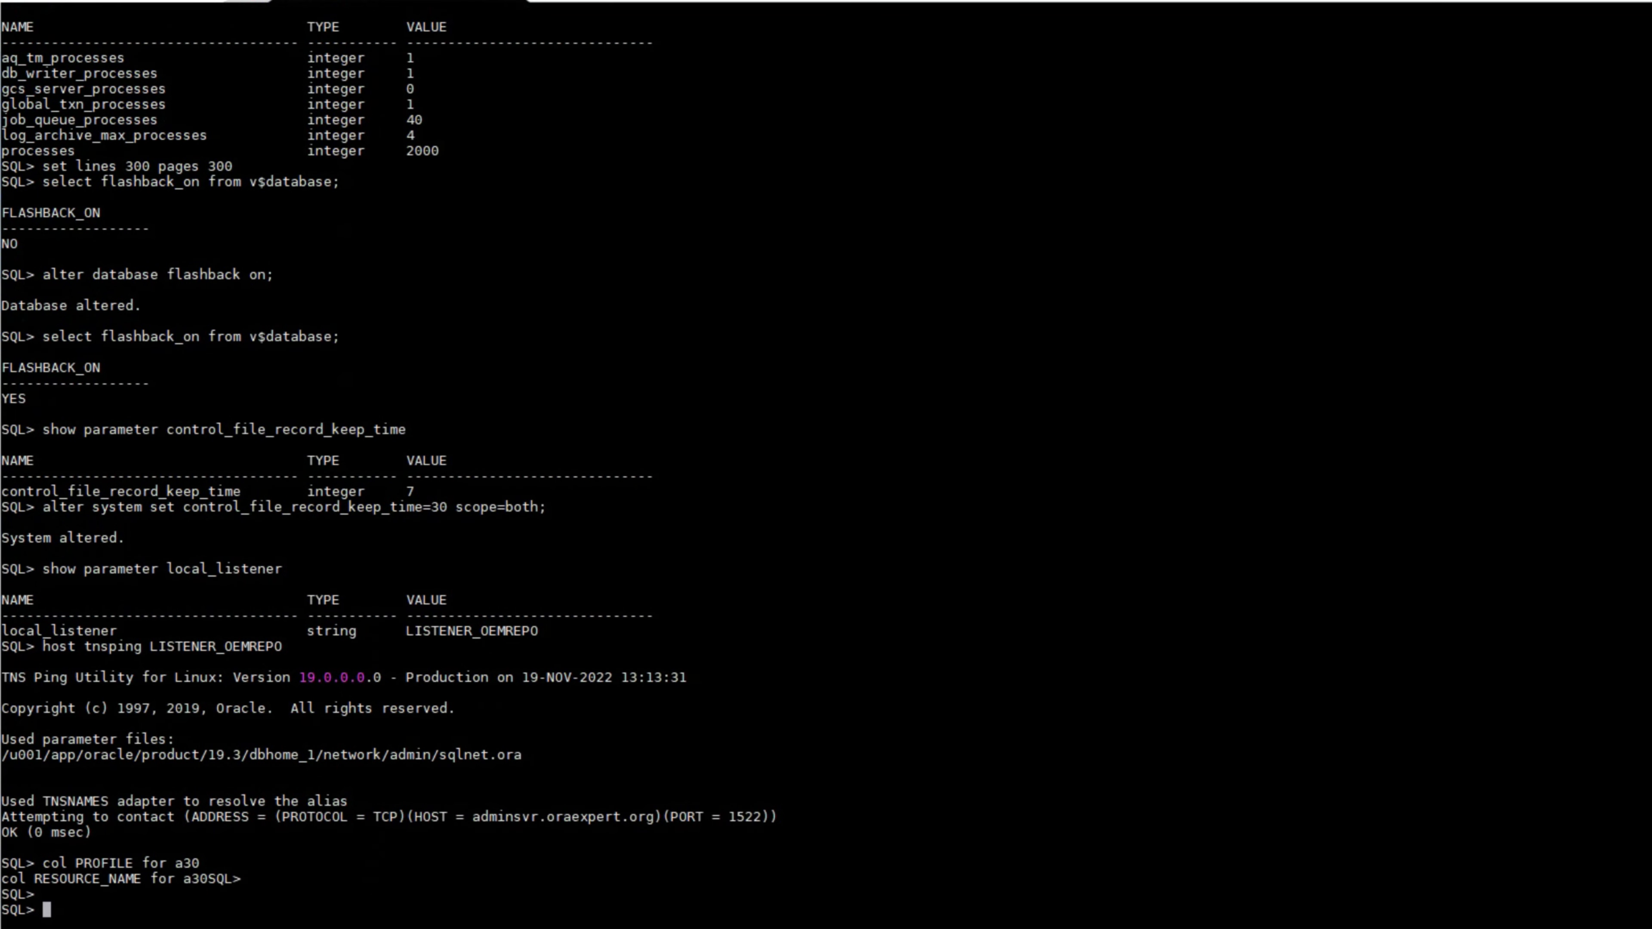
type("select DISTINCT PROFILE from dba_profiles;")
key("Return")
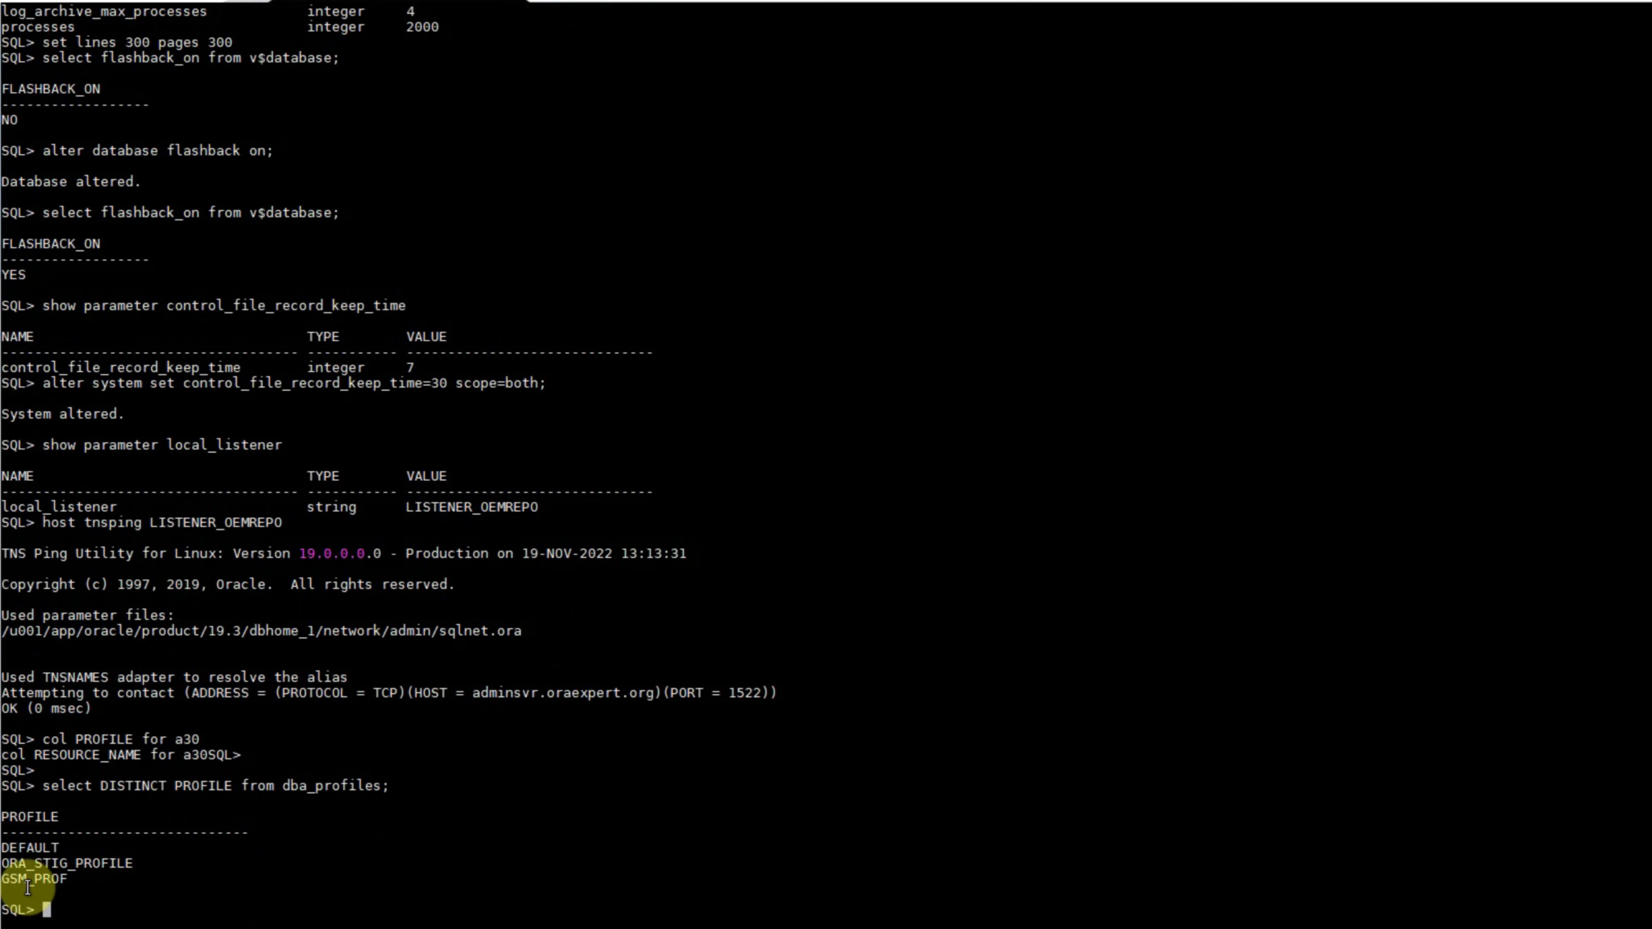
left_click(77, 880)
left_click_drag(77, 880, 22, 879)
triple_click(59, 848)
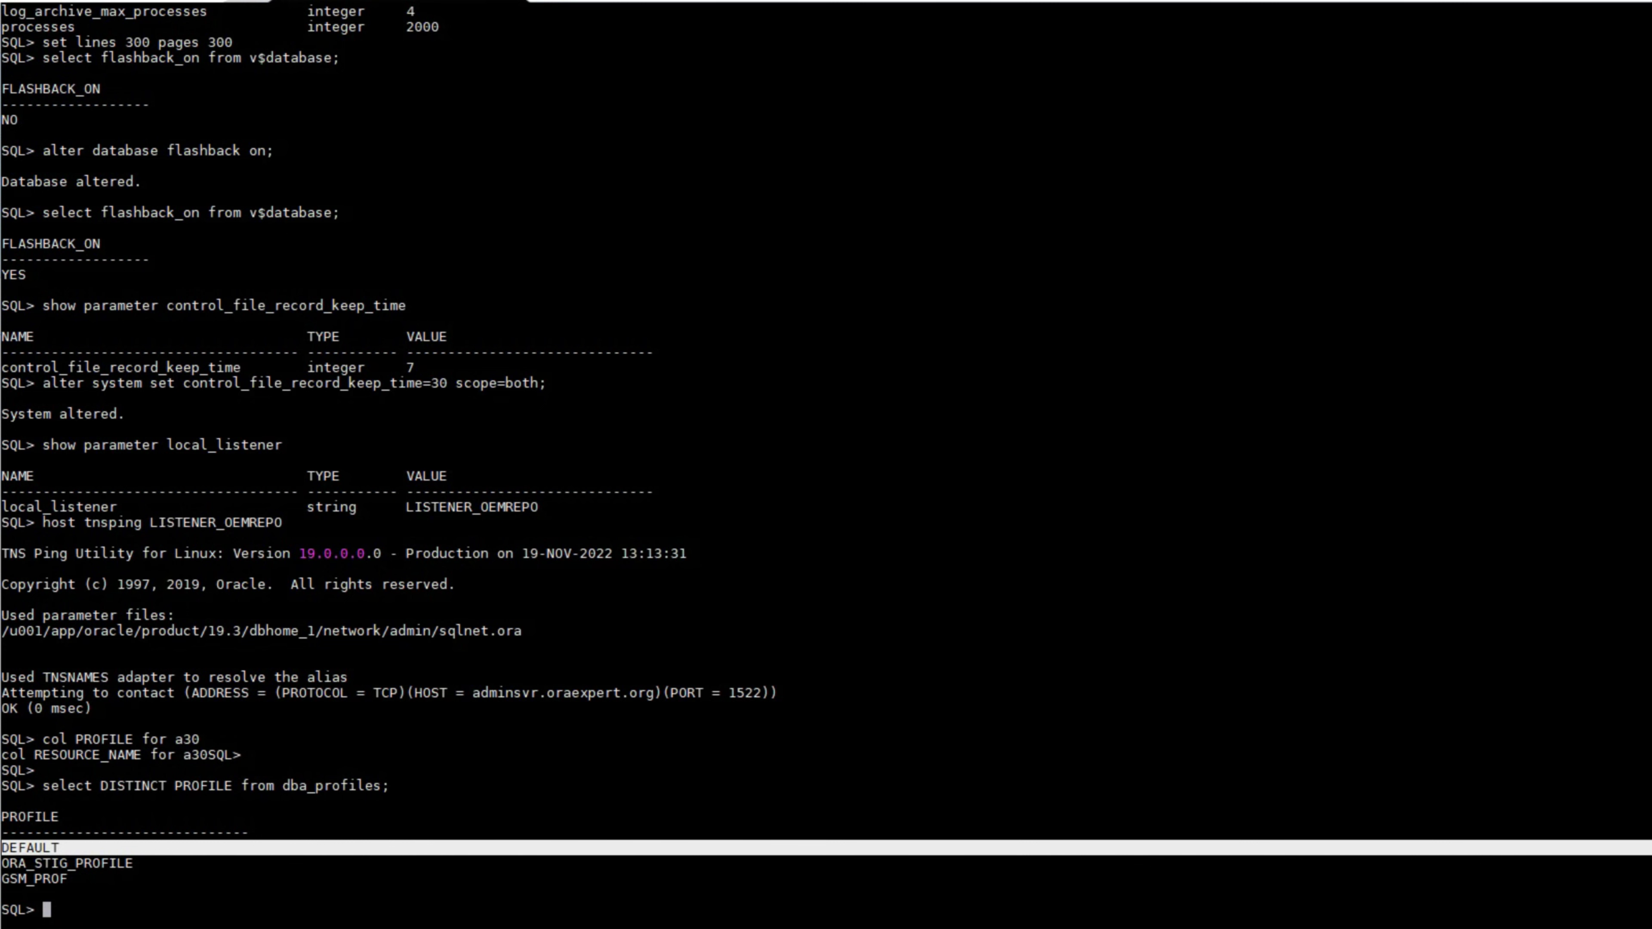
Query PROFILE, RESOURCE_NAME and LIMIT from dba_profiles for the DEFAULT profile and check the PASSWORD_VERIFY_FUNCTION row.
right_click(1647, 457)
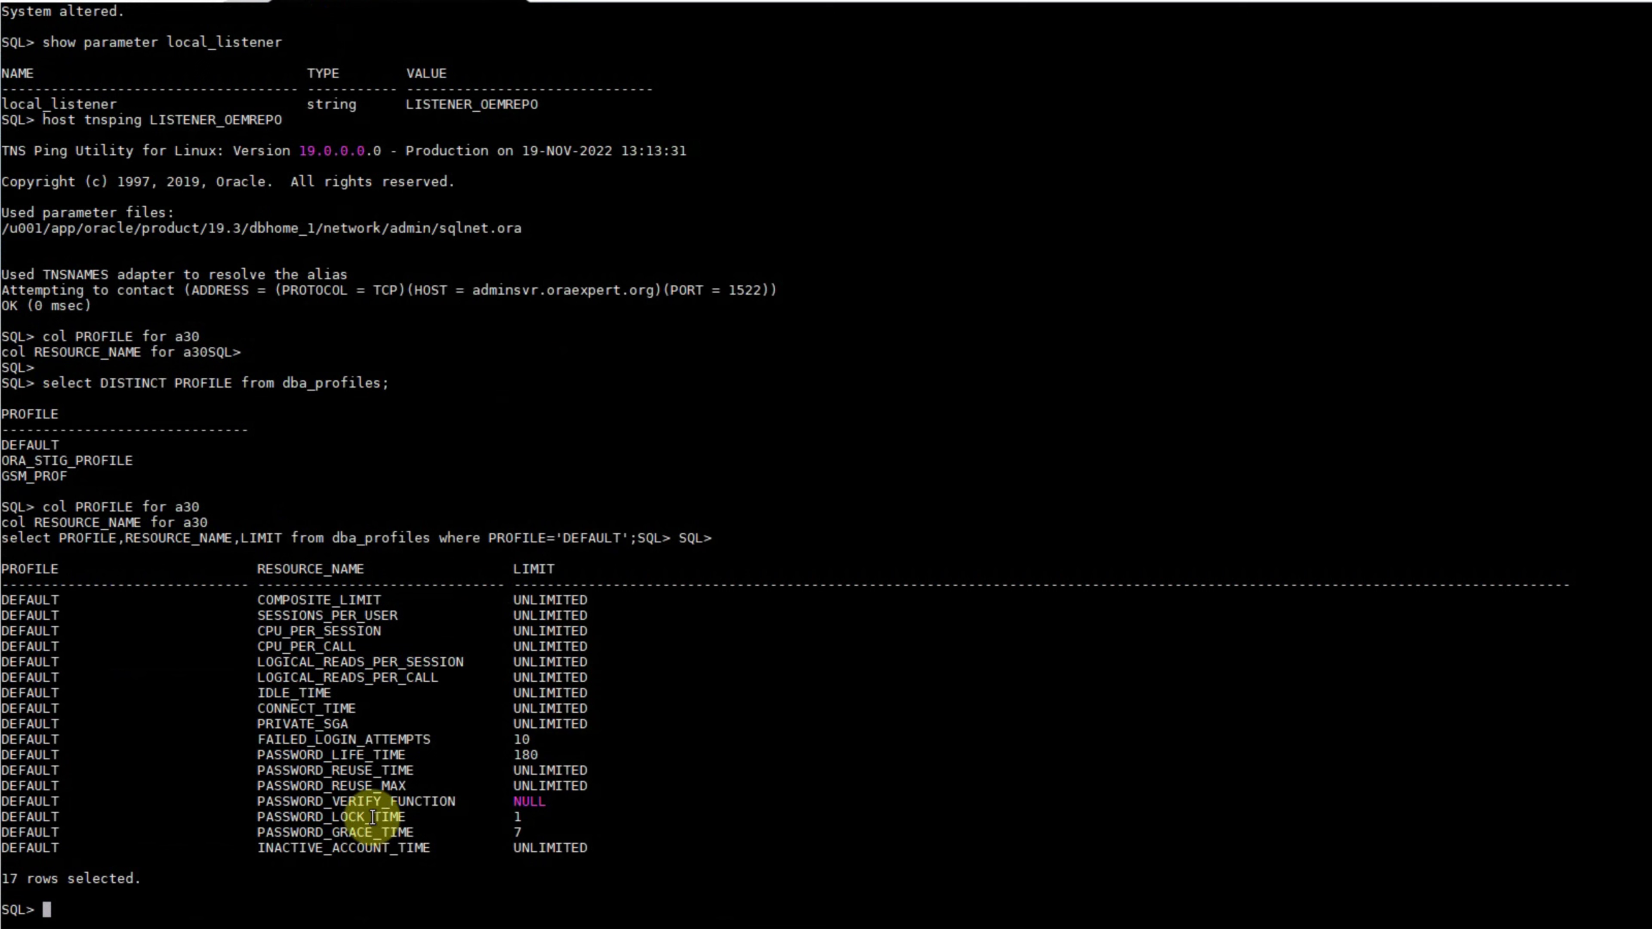
left_click_drag(258, 801, 497, 803)
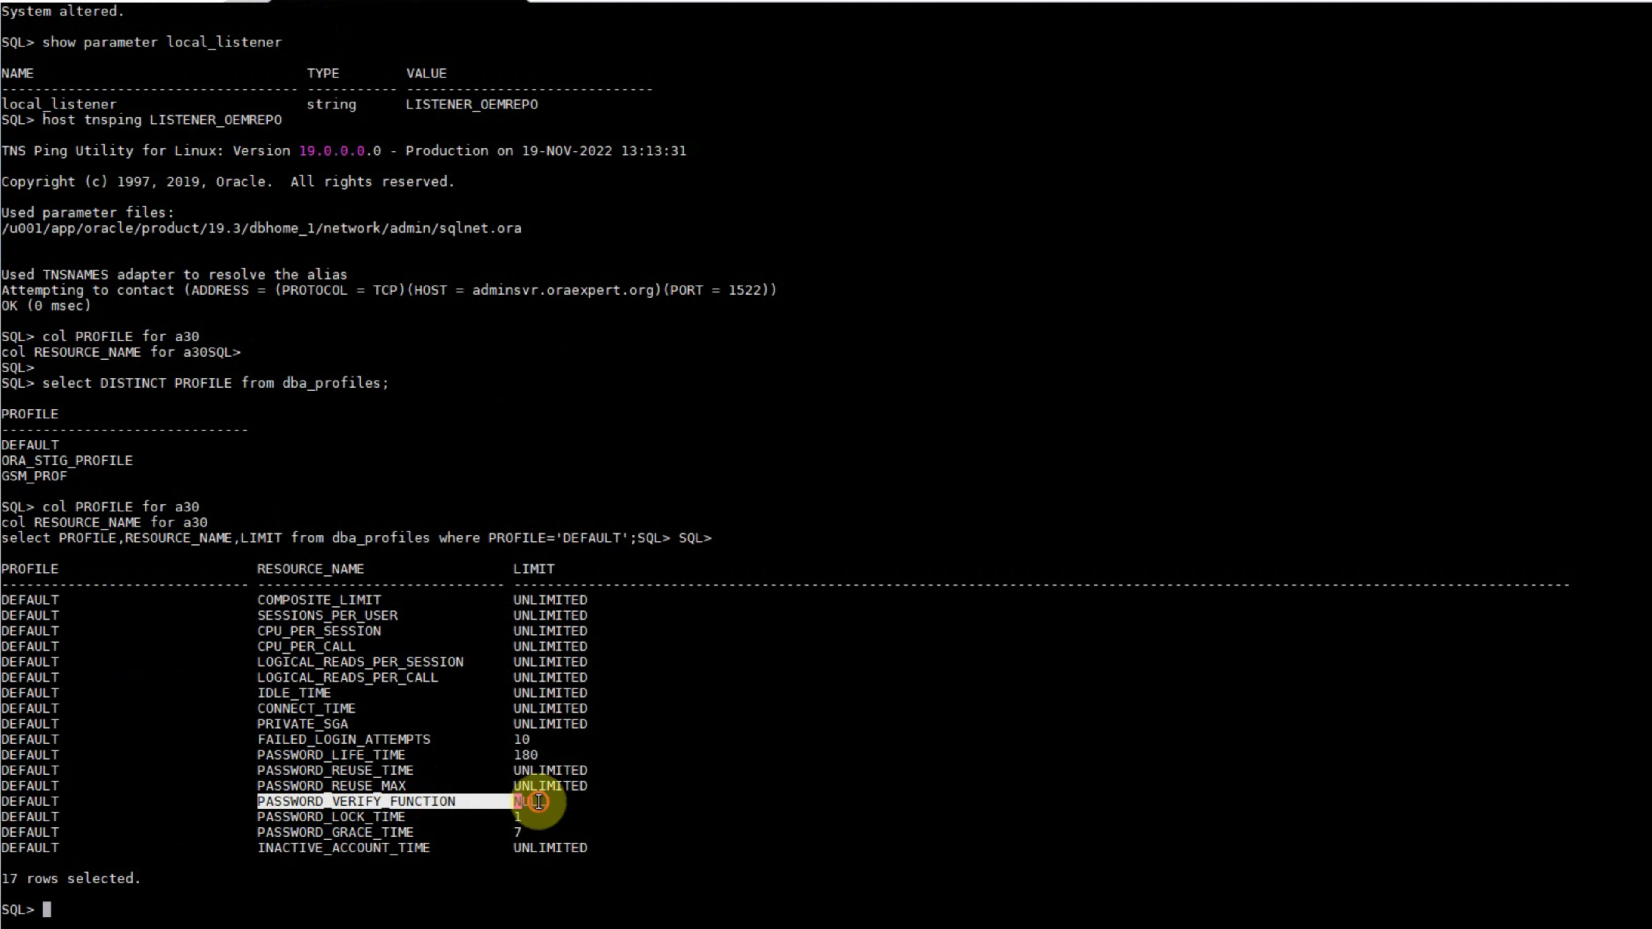
left_click(589, 807)
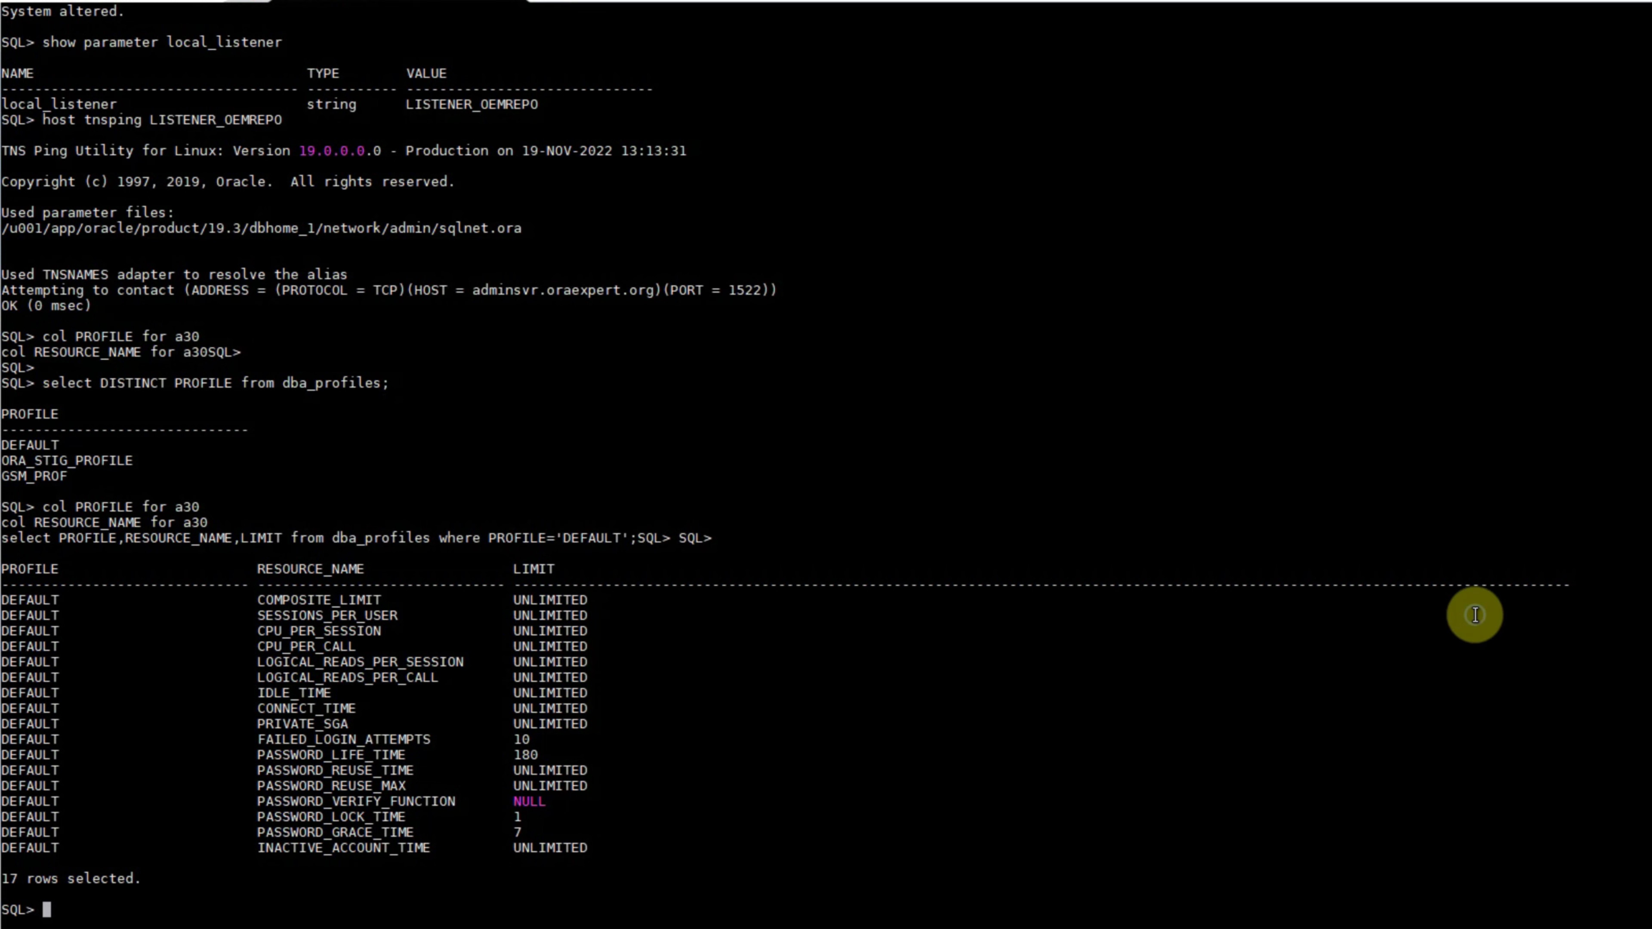
Show the audit_trail parameter, followed by every database parameter matching audit.
type("show parameter audit_trail")
key("Return")
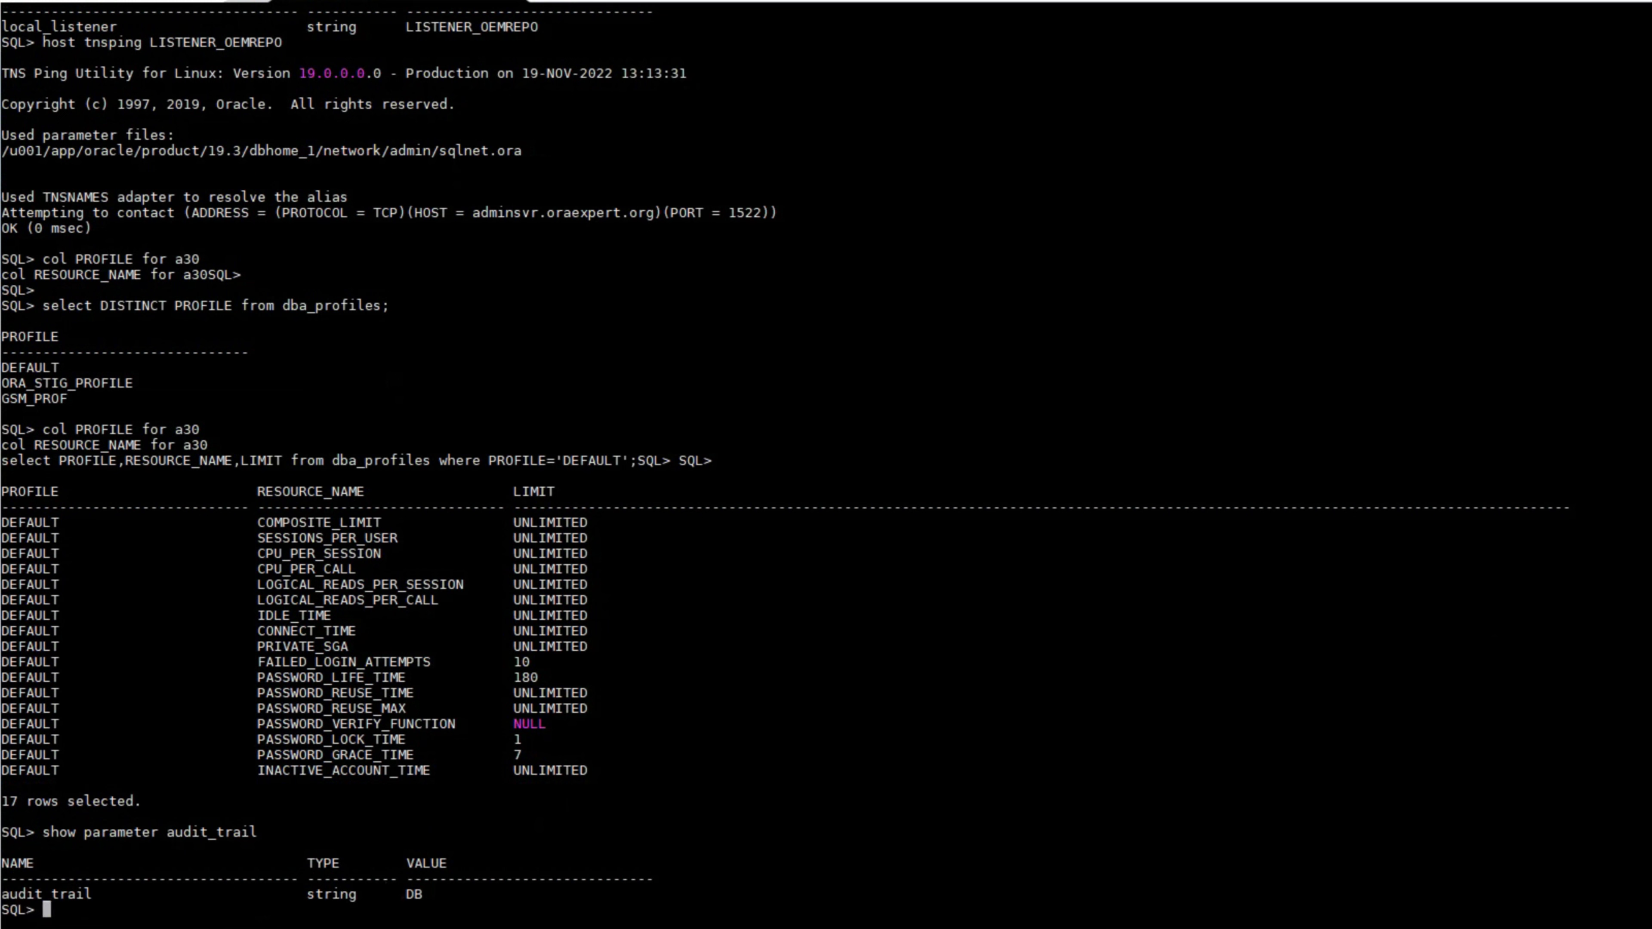
type("show parameter audit")
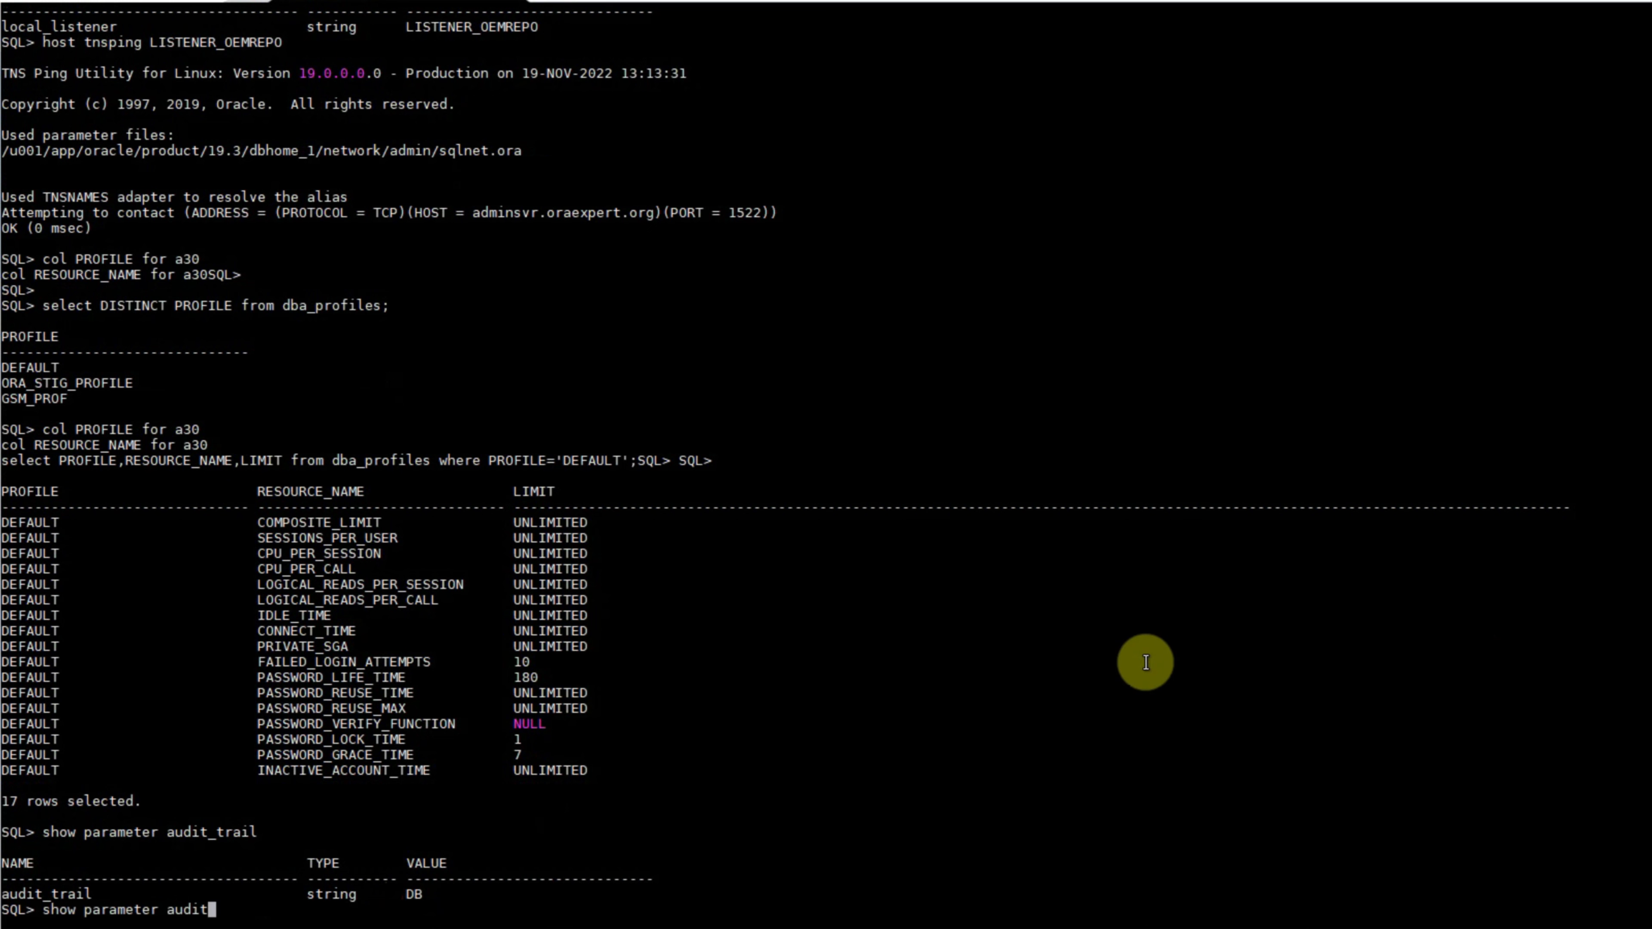
key("Return")
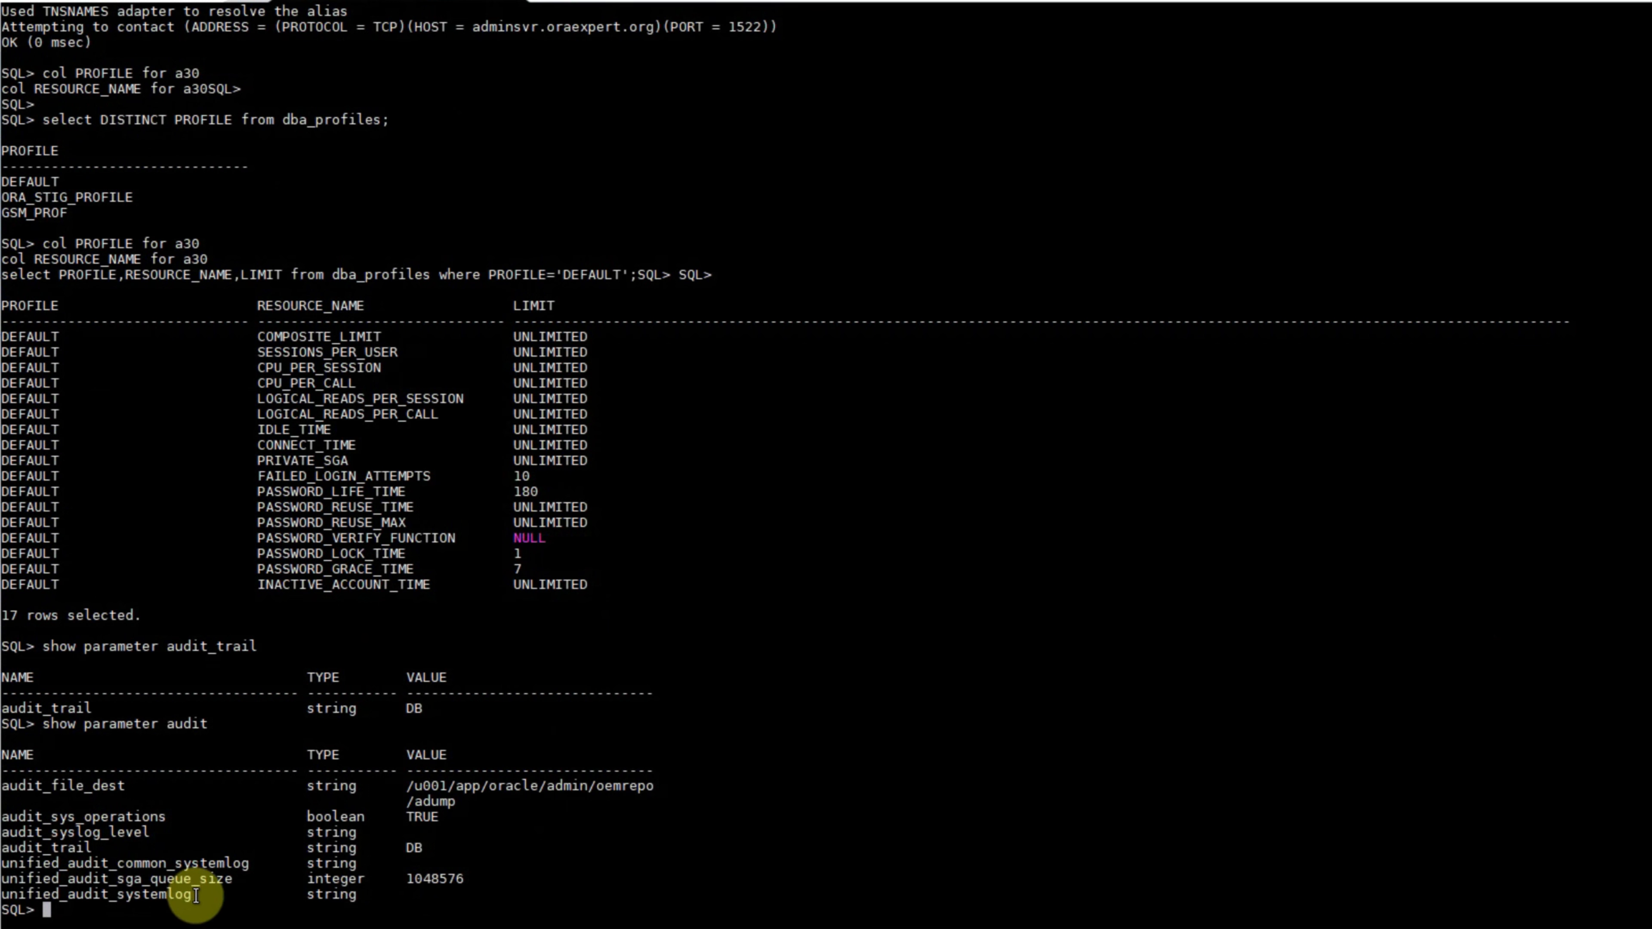
left_click_drag(199, 723, 167, 724)
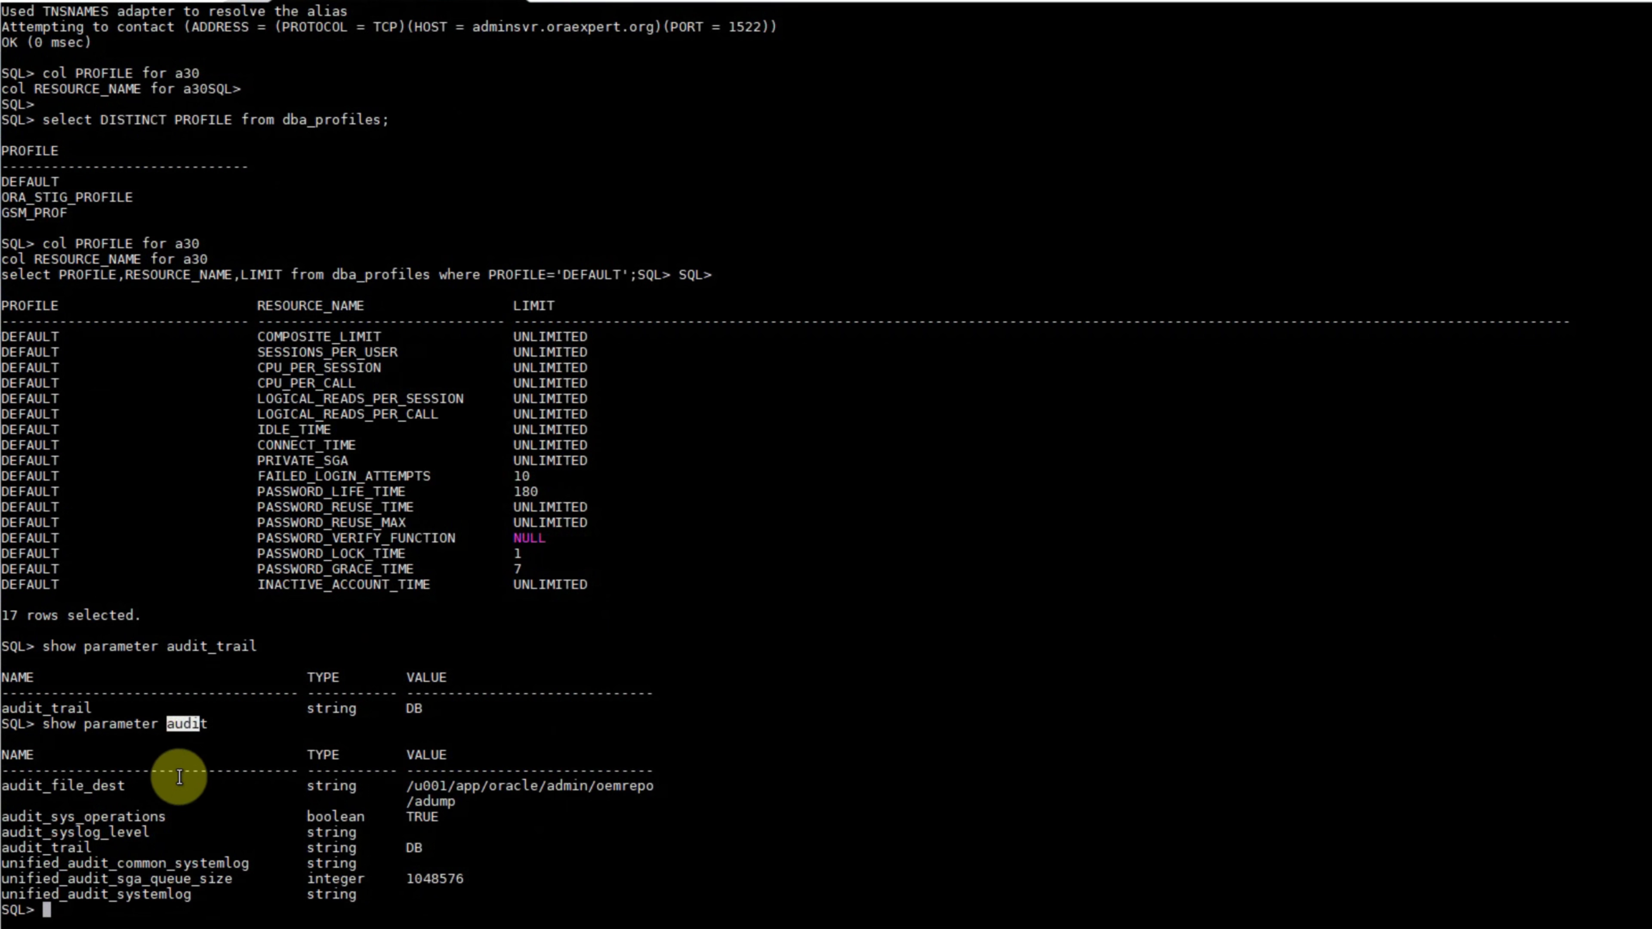
left_click(754, 810)
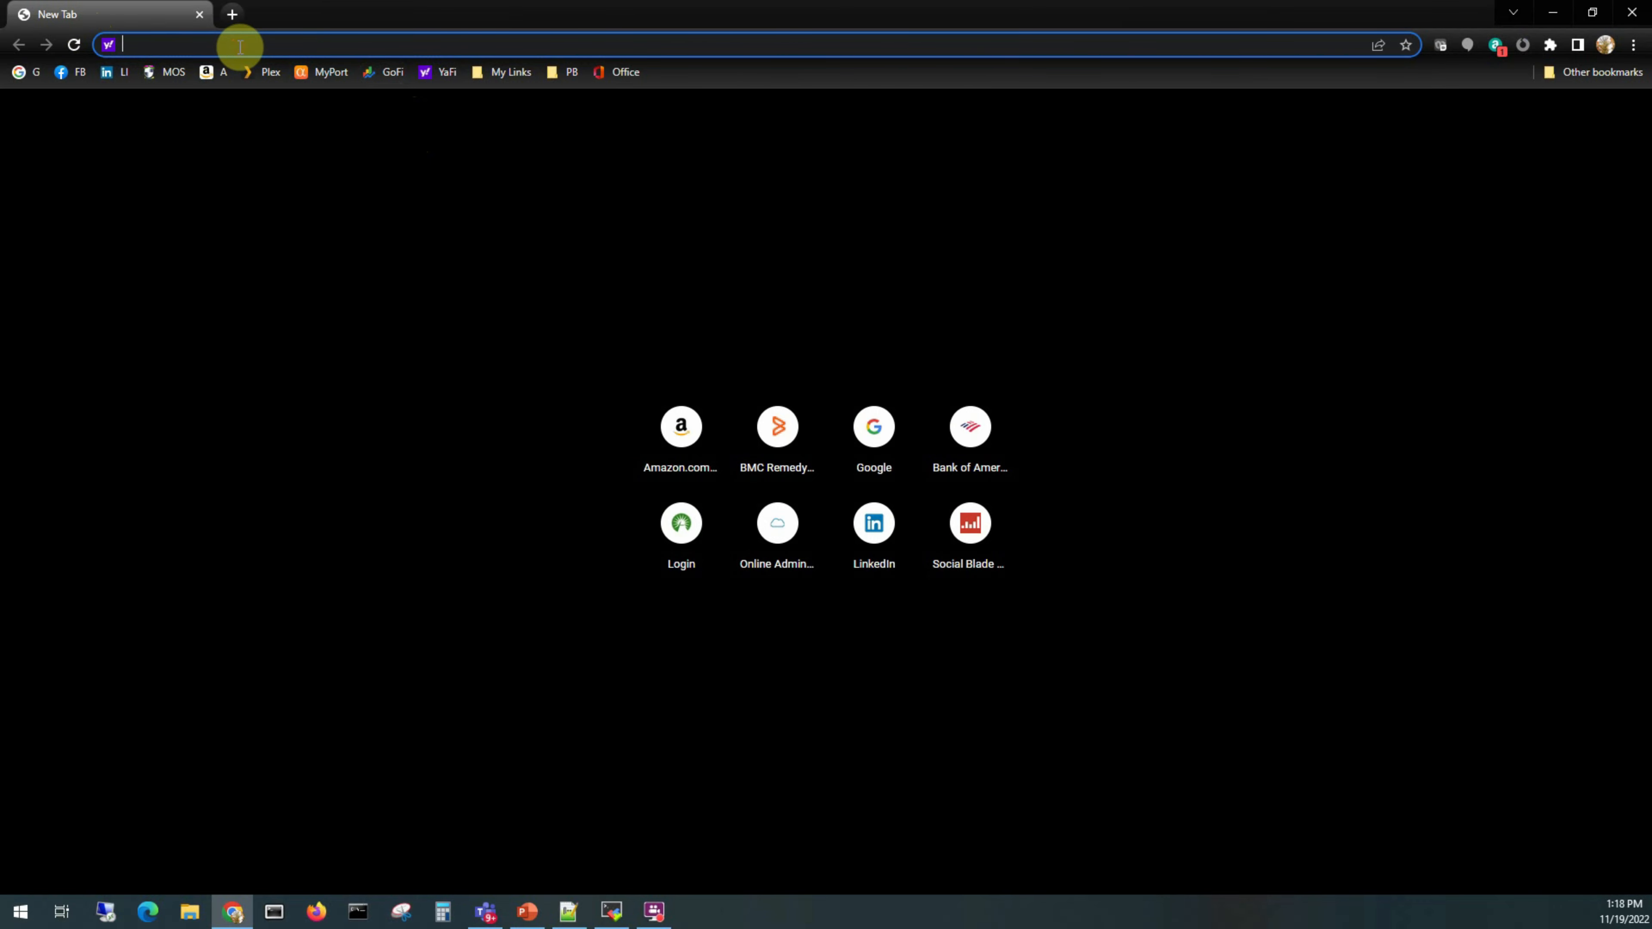
In Chrome, open the Oracle Software Download site at download.oracle.com.
type("download.")
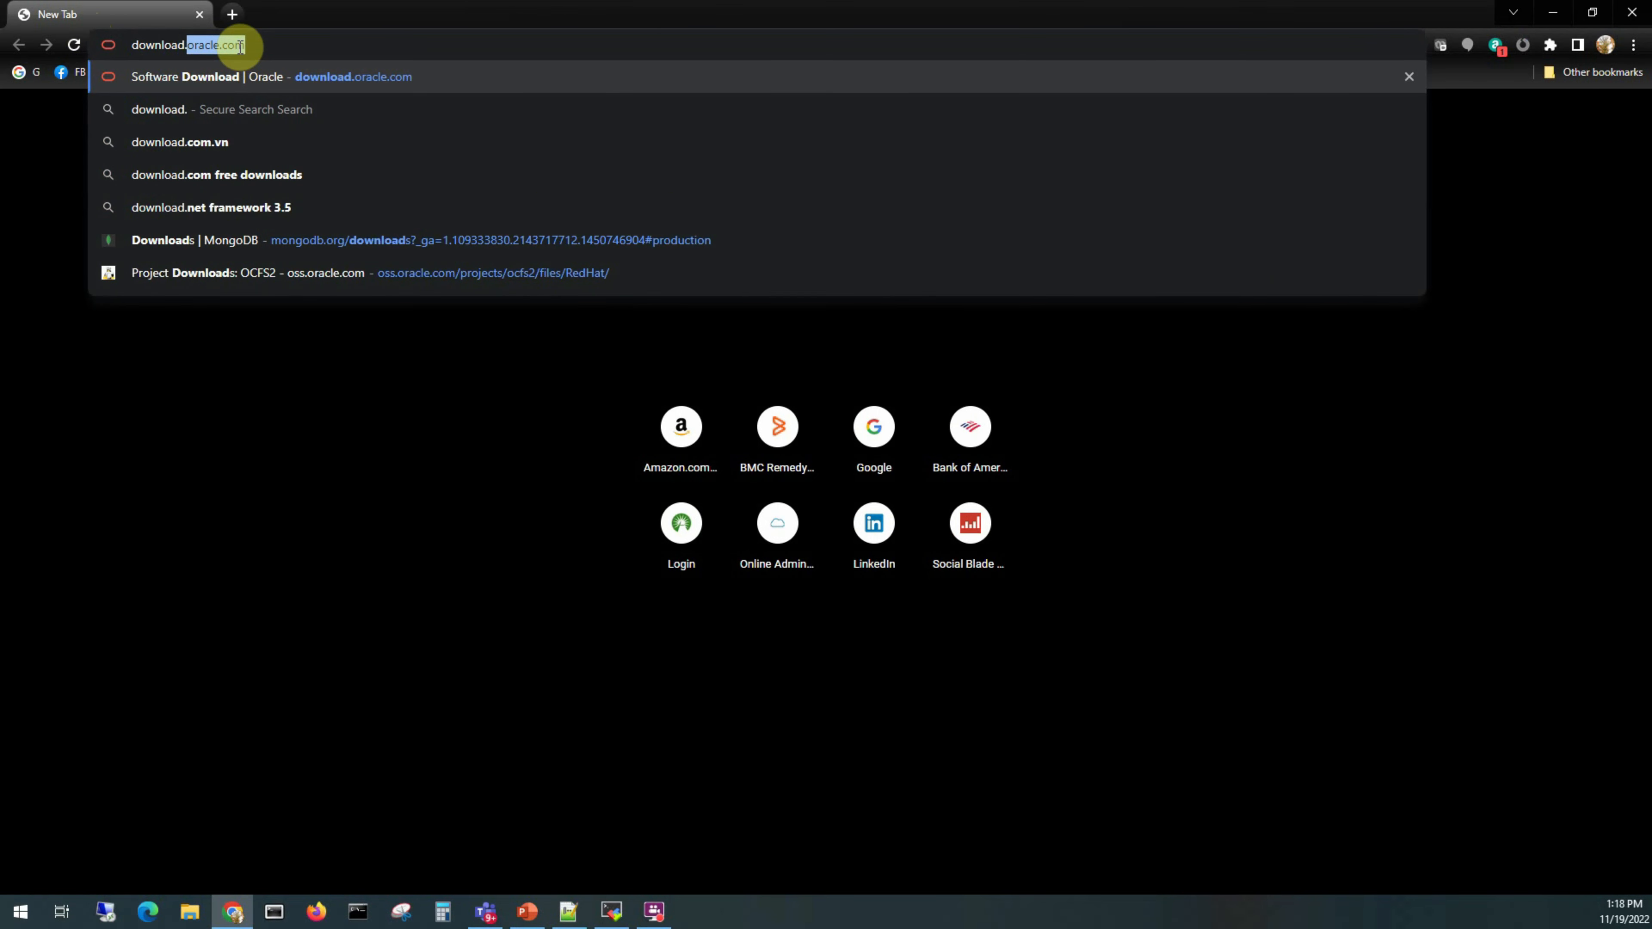
type("oracle.com")
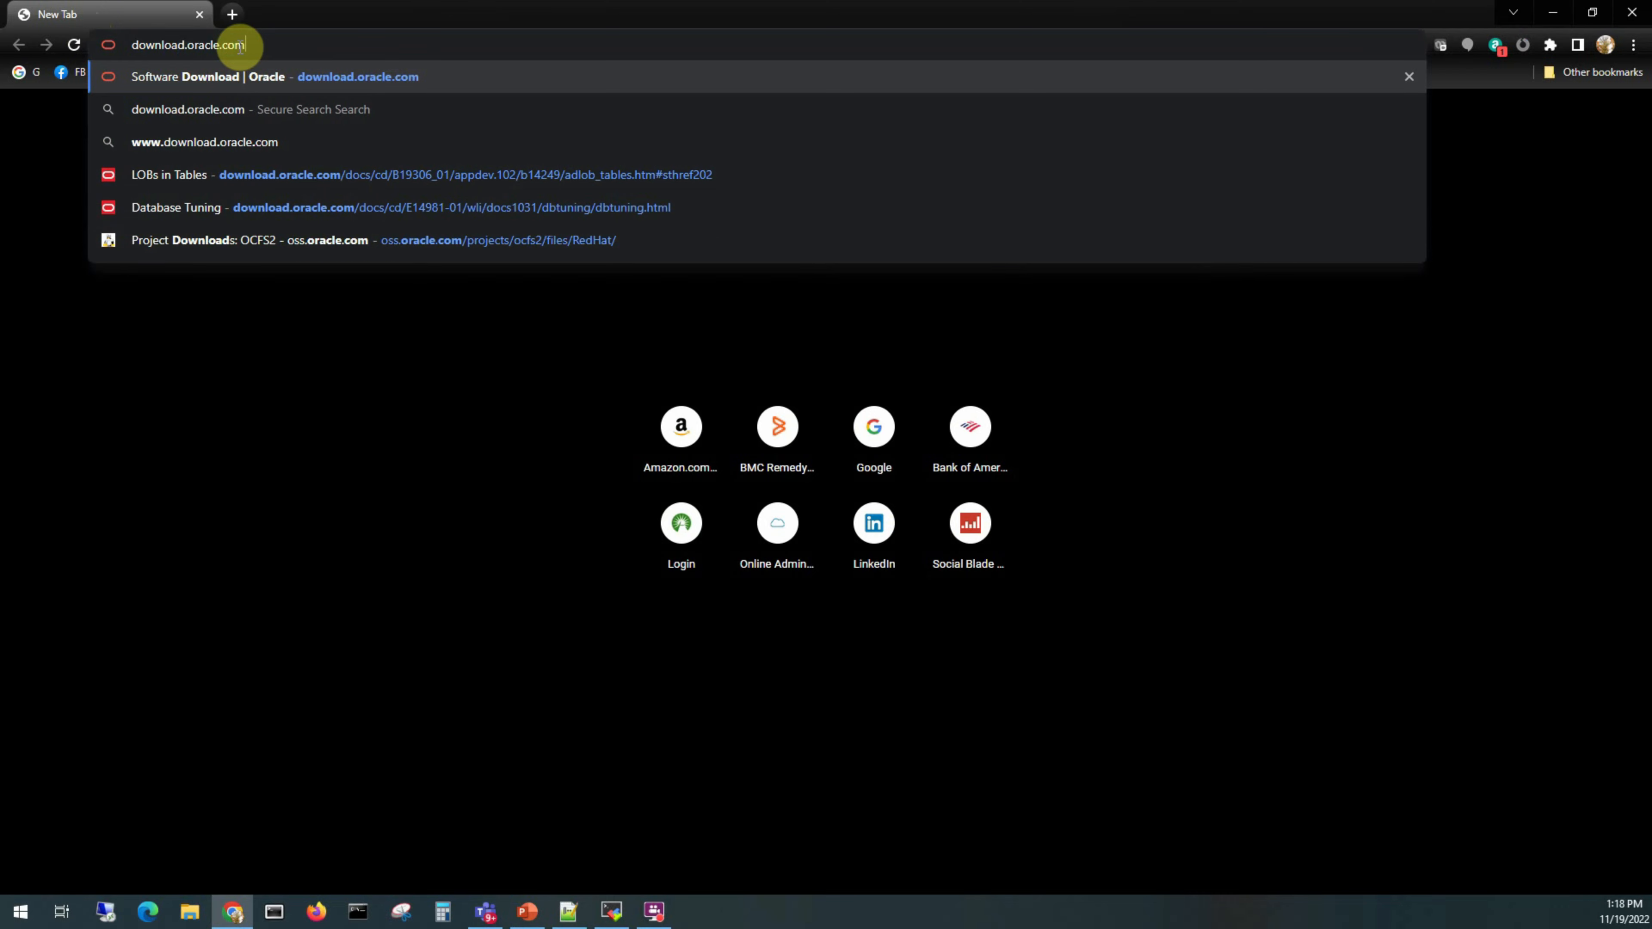
key("Return")
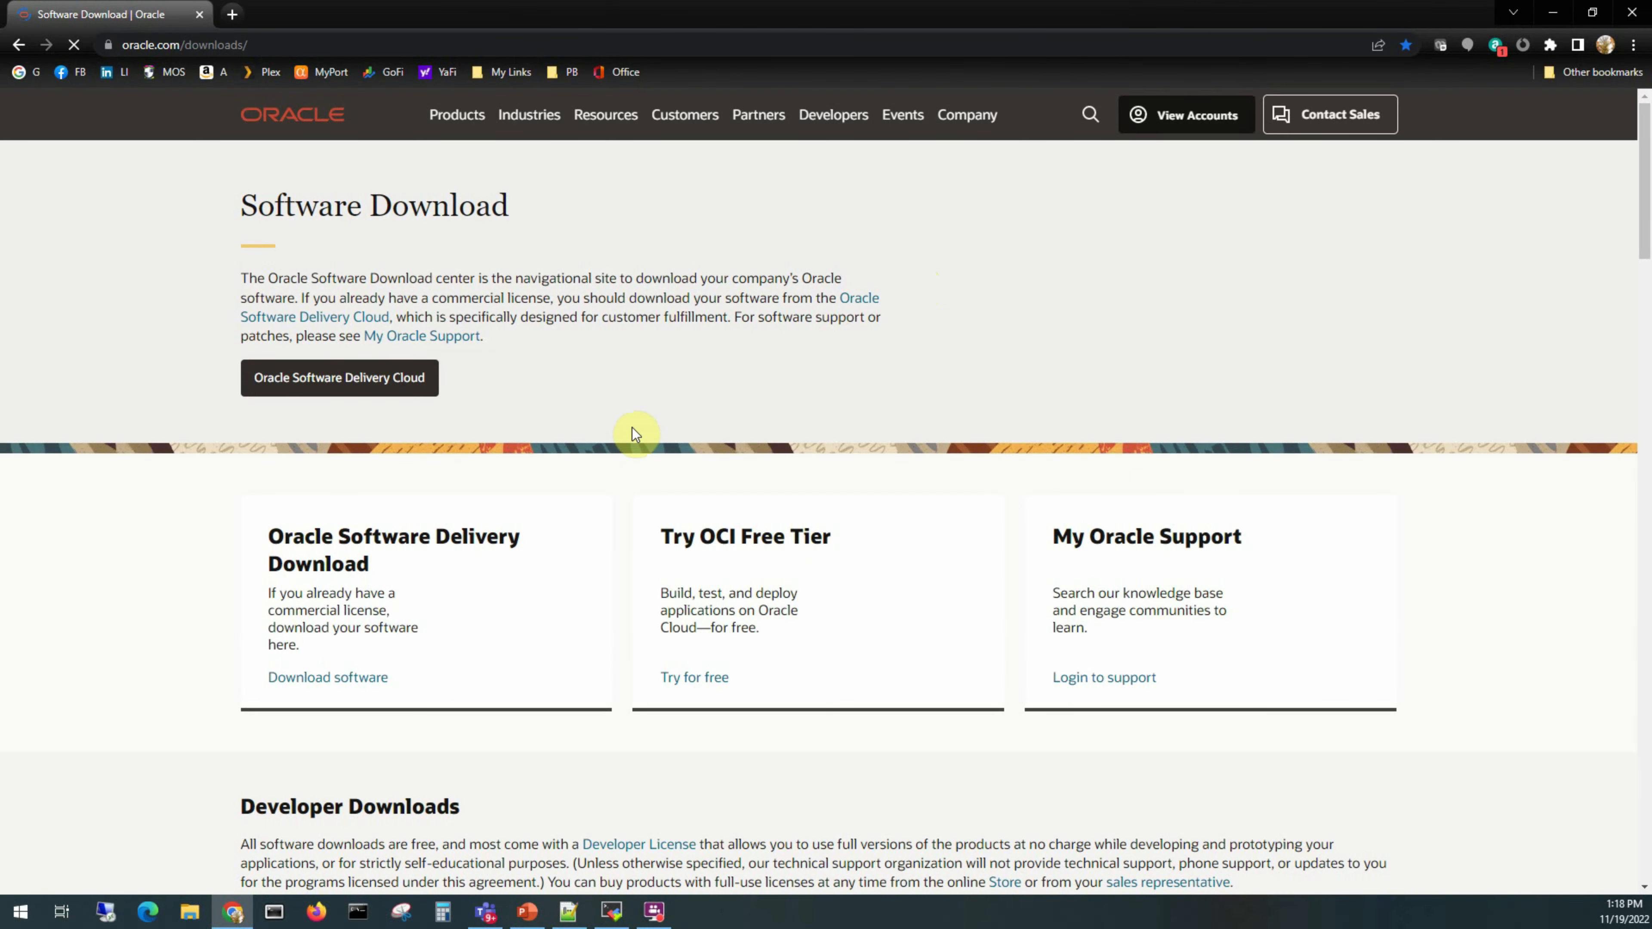
Open the Enterprise Manager downloads page from the Middleware category.
scroll(722, 446, "down", 3)
scroll(723, 445, "down", 2)
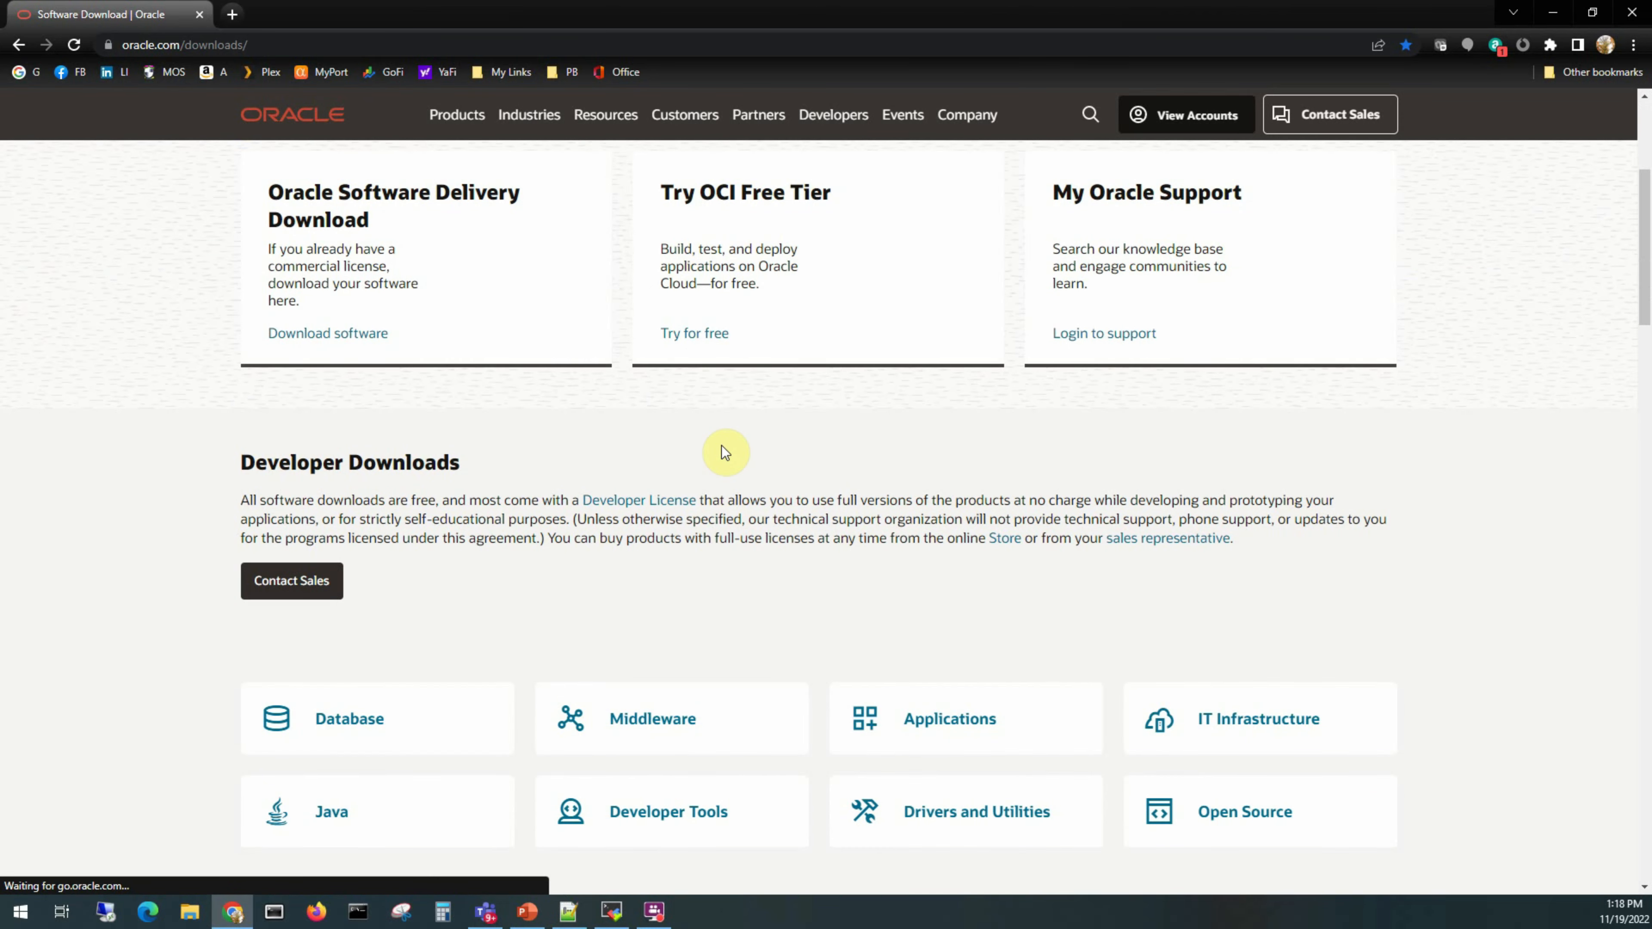
scroll(723, 446, "down", 6)
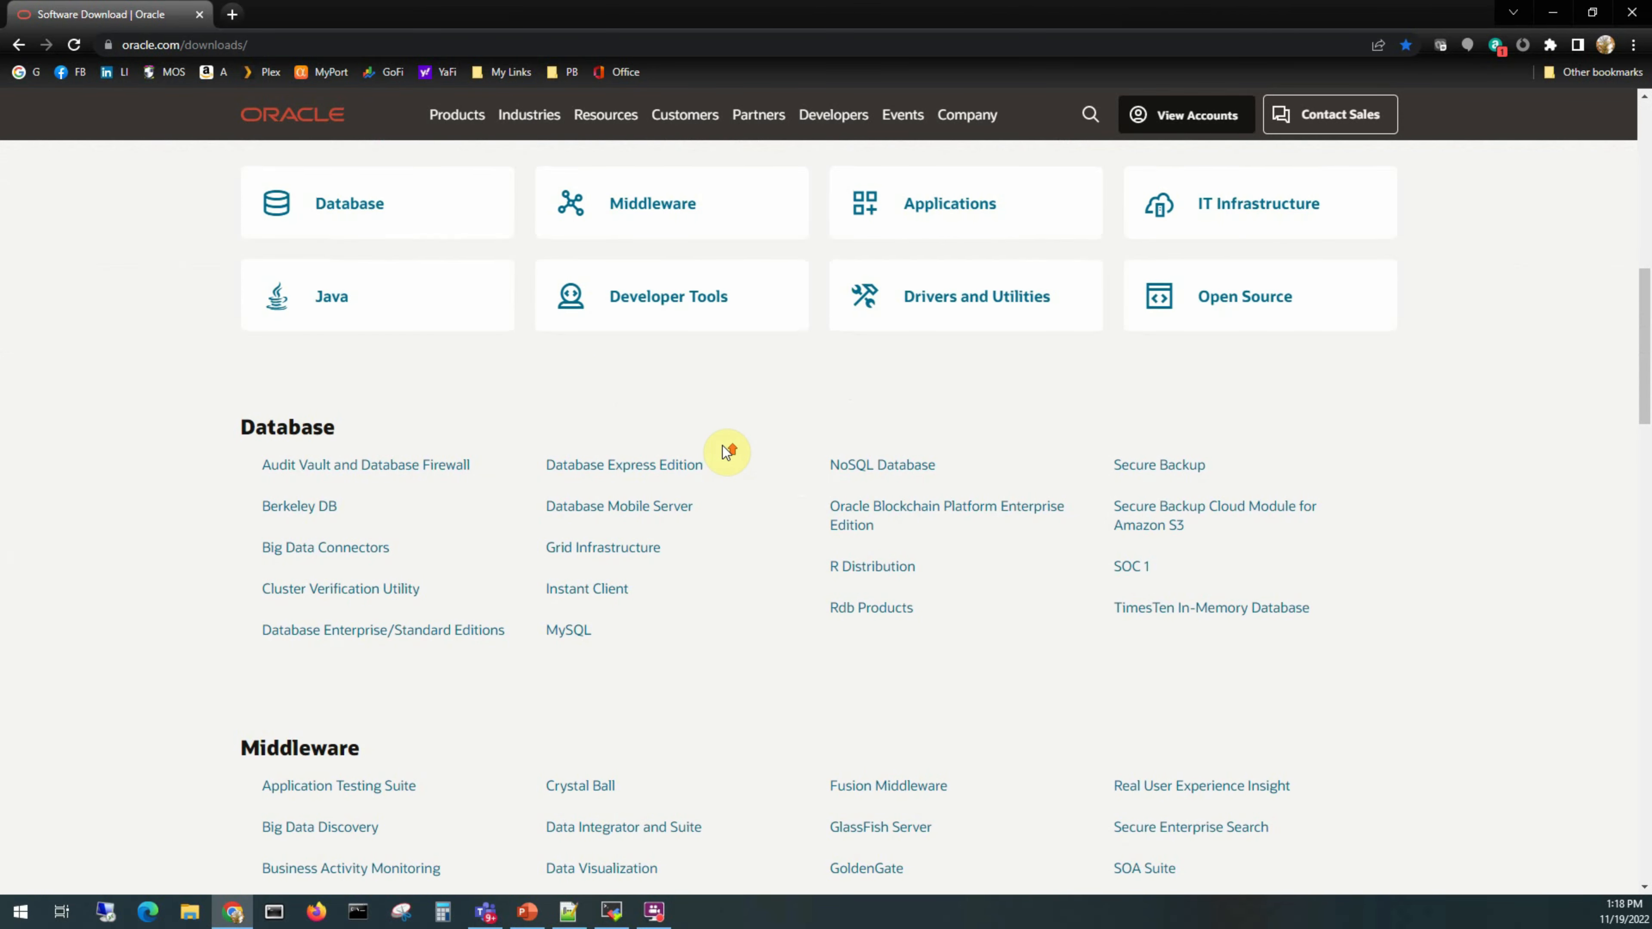
left_click(661, 311)
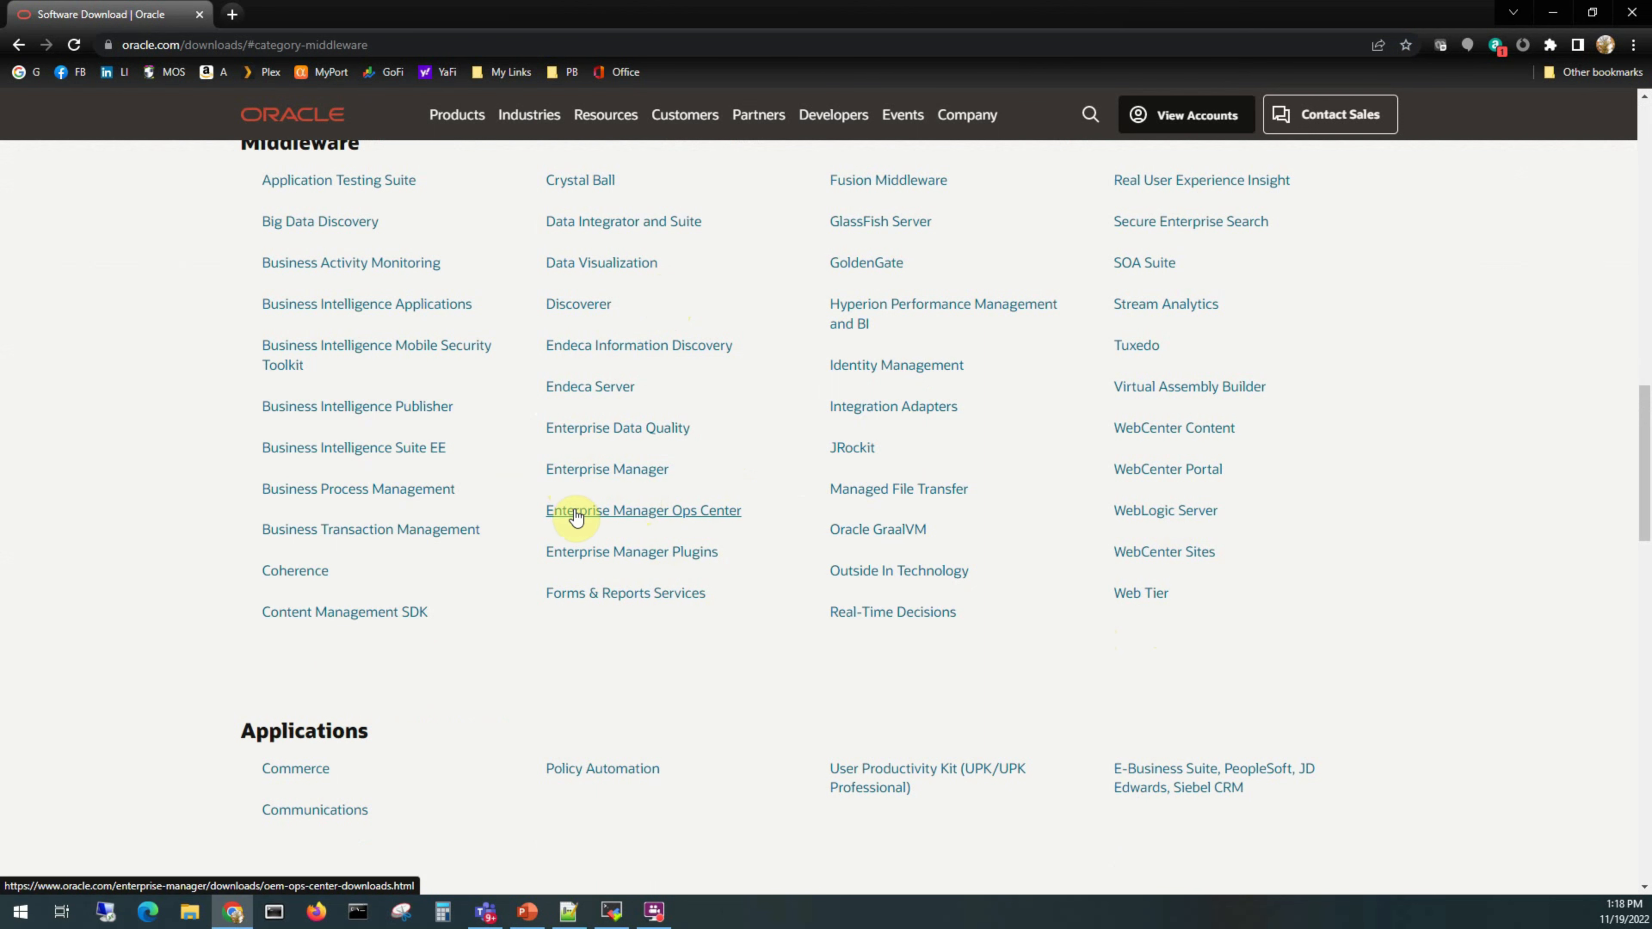
left_click(609, 471)
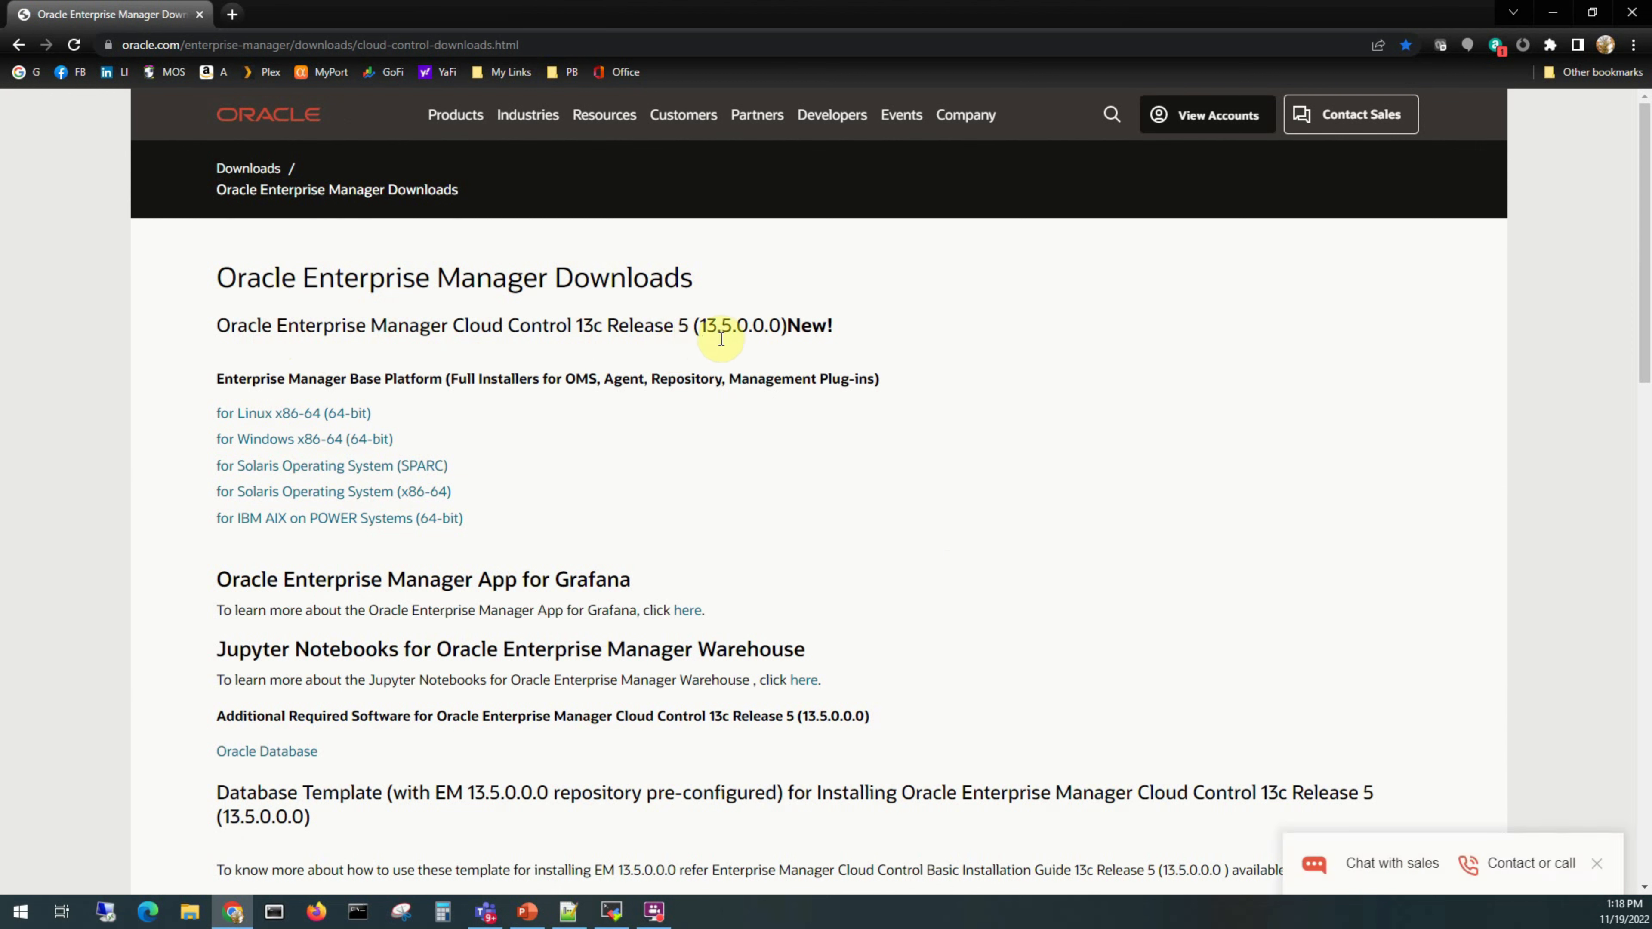
Open the Enterprise Manager Cloud Control 13c Release 5 downloads for Linux x86-64 (64-bit) and review the installer files.
scroll(557, 456, "down", 1)
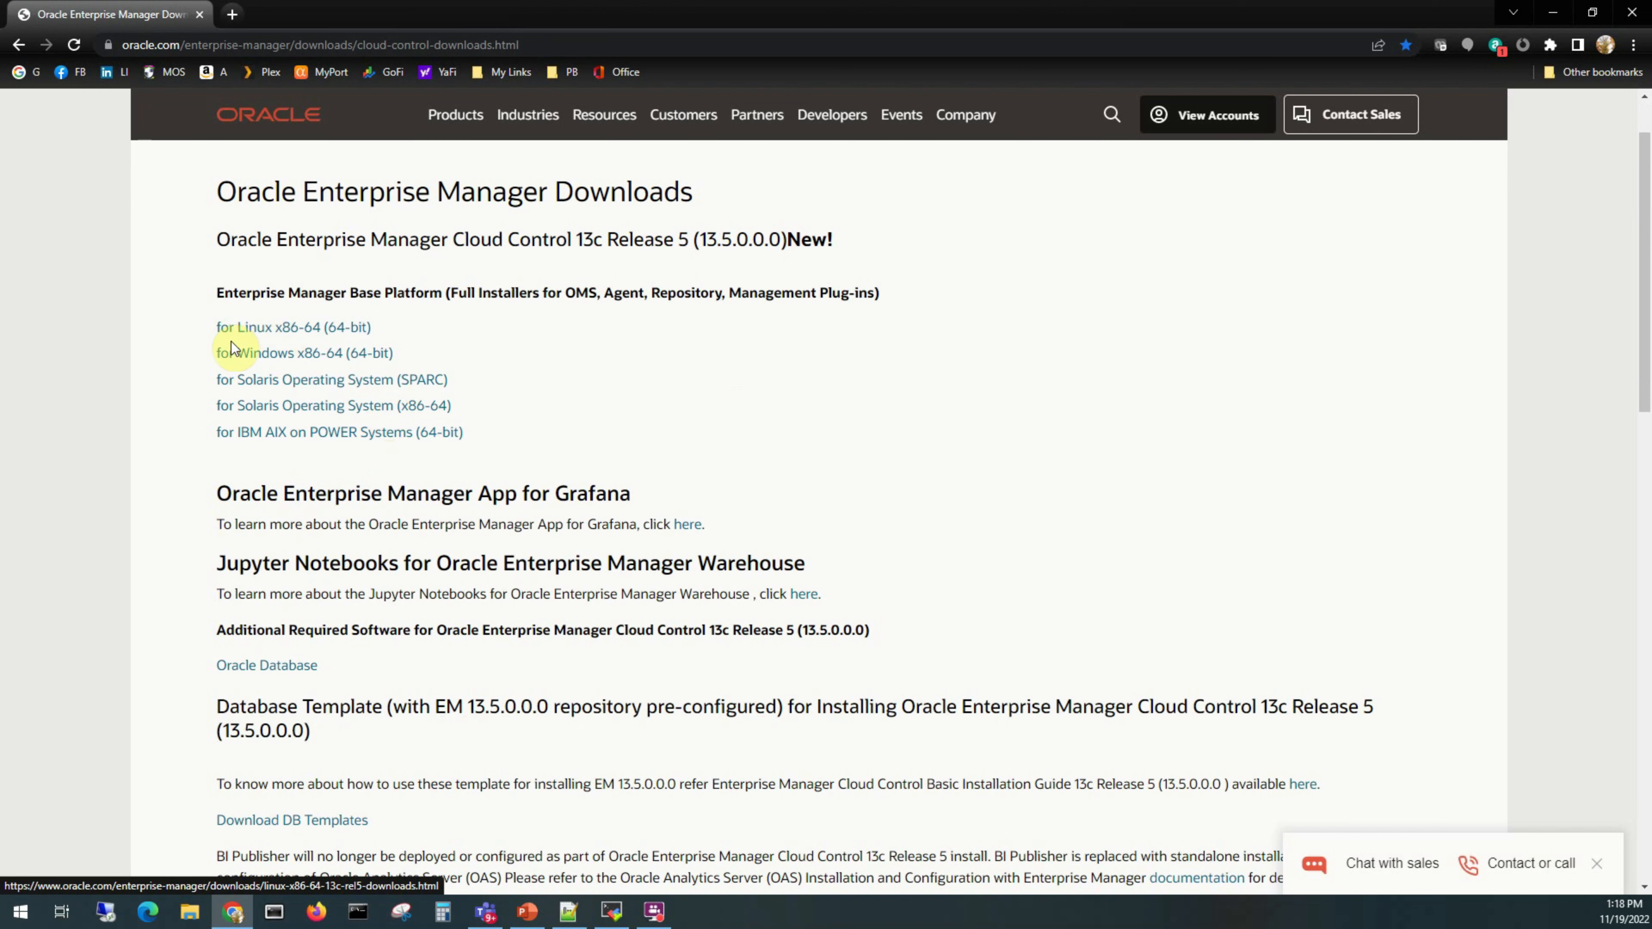
left_click(283, 329)
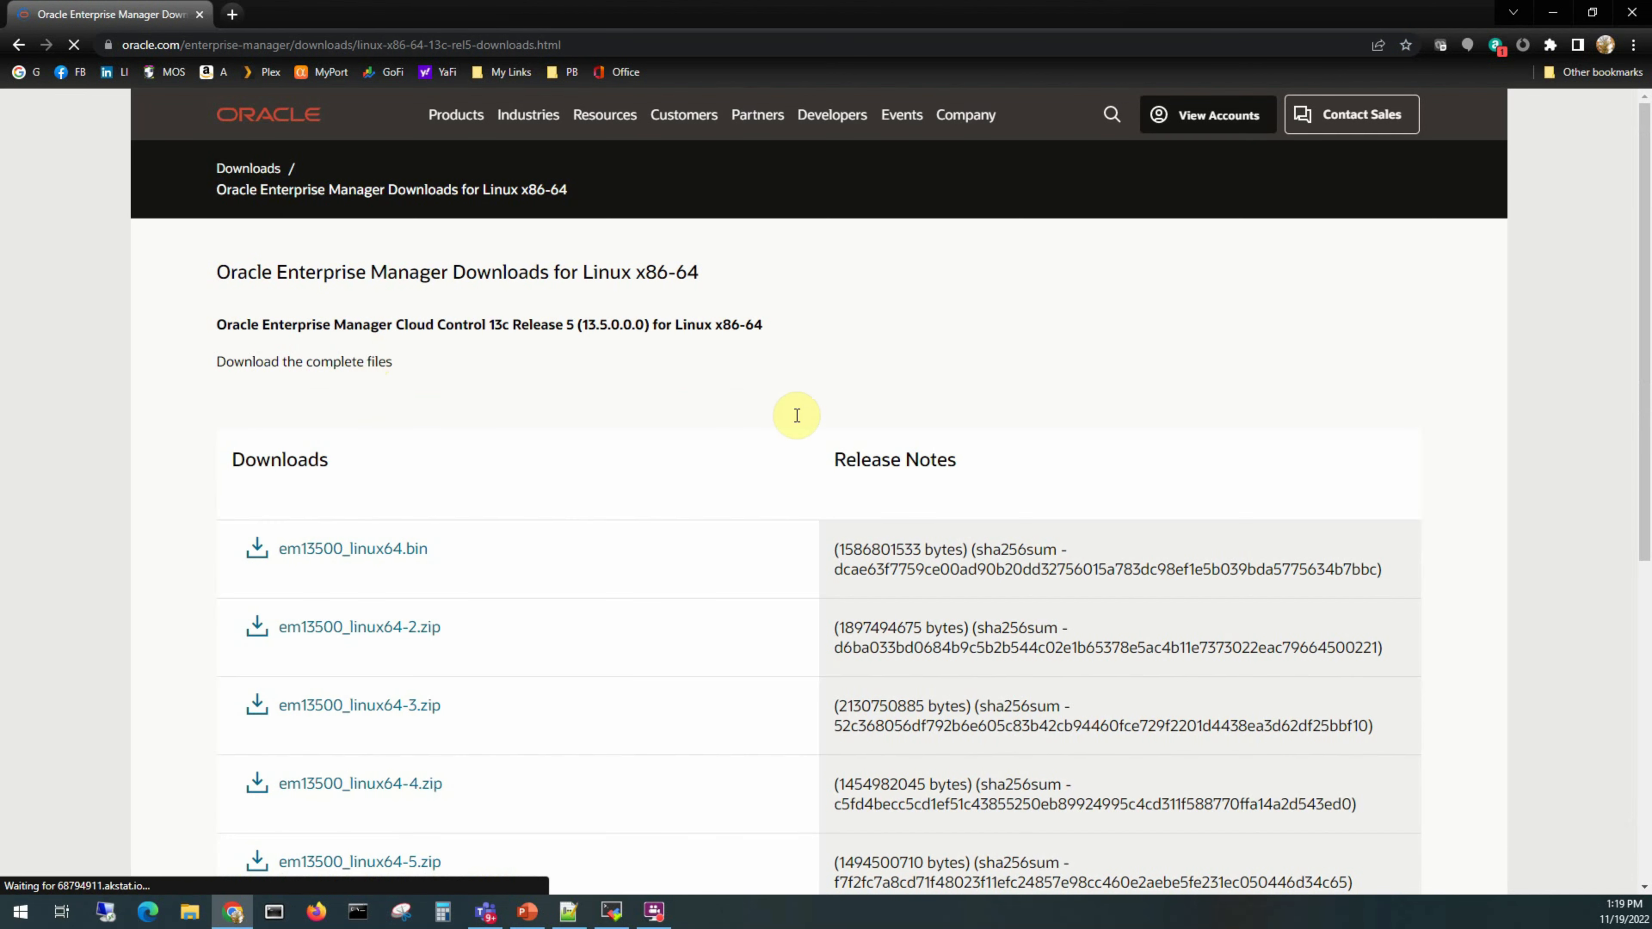
scroll(787, 435, "down", 2)
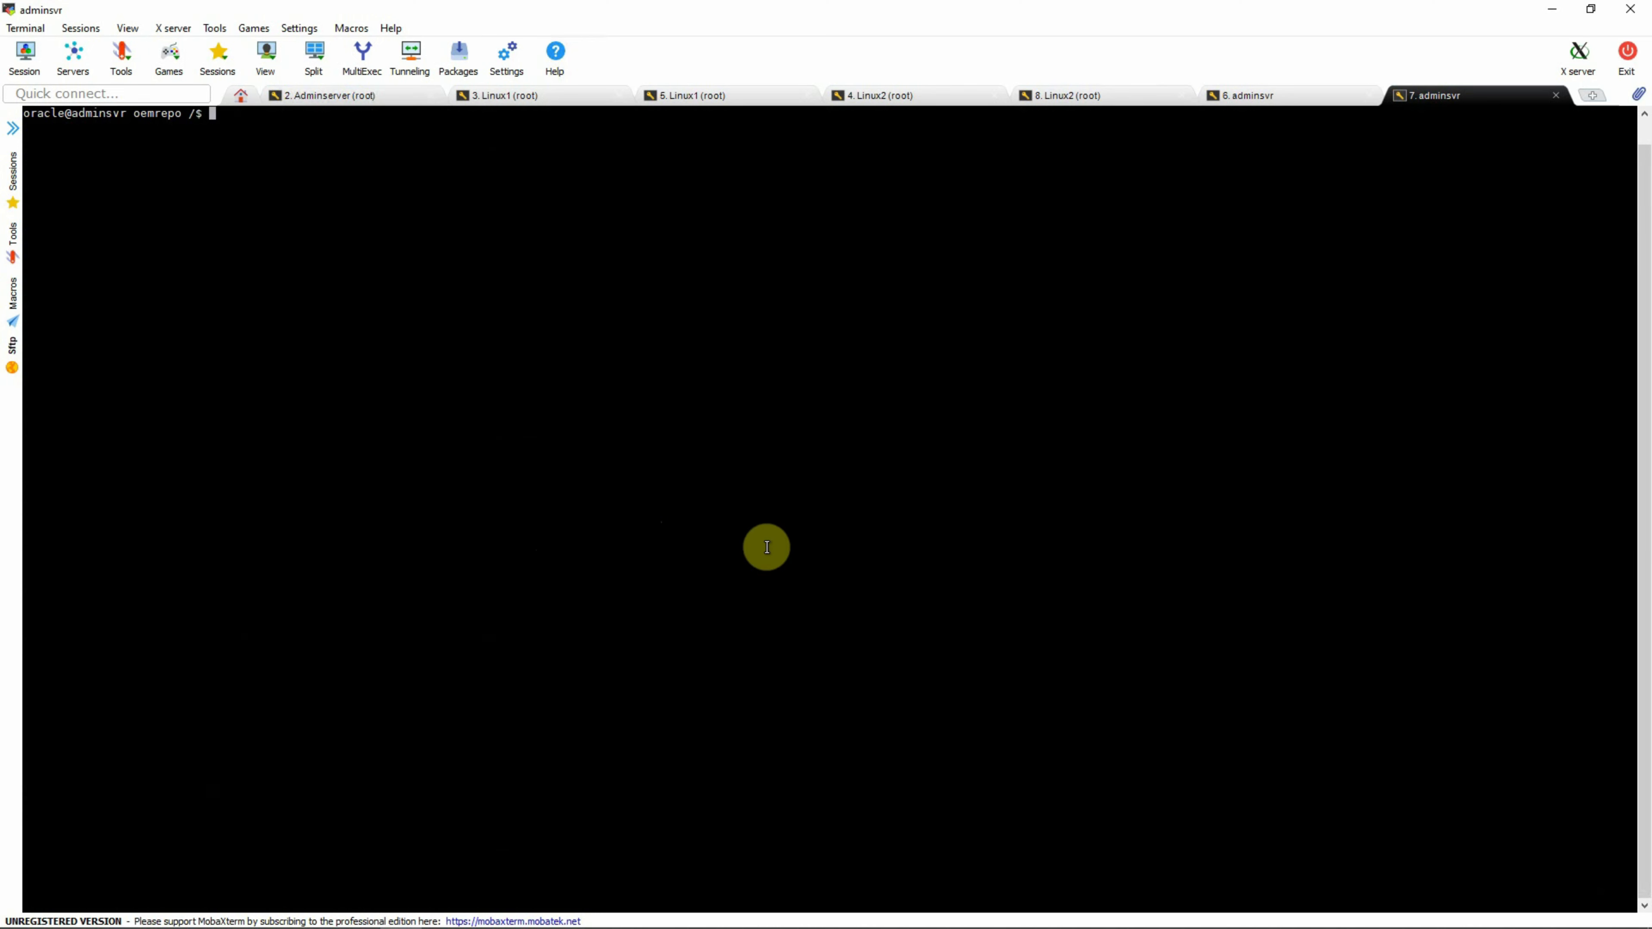
In the MobaXterm adminsvr session, list the mounted filesystems with df -h and change to the /vboxsf2 shared folder.
type("df -h")
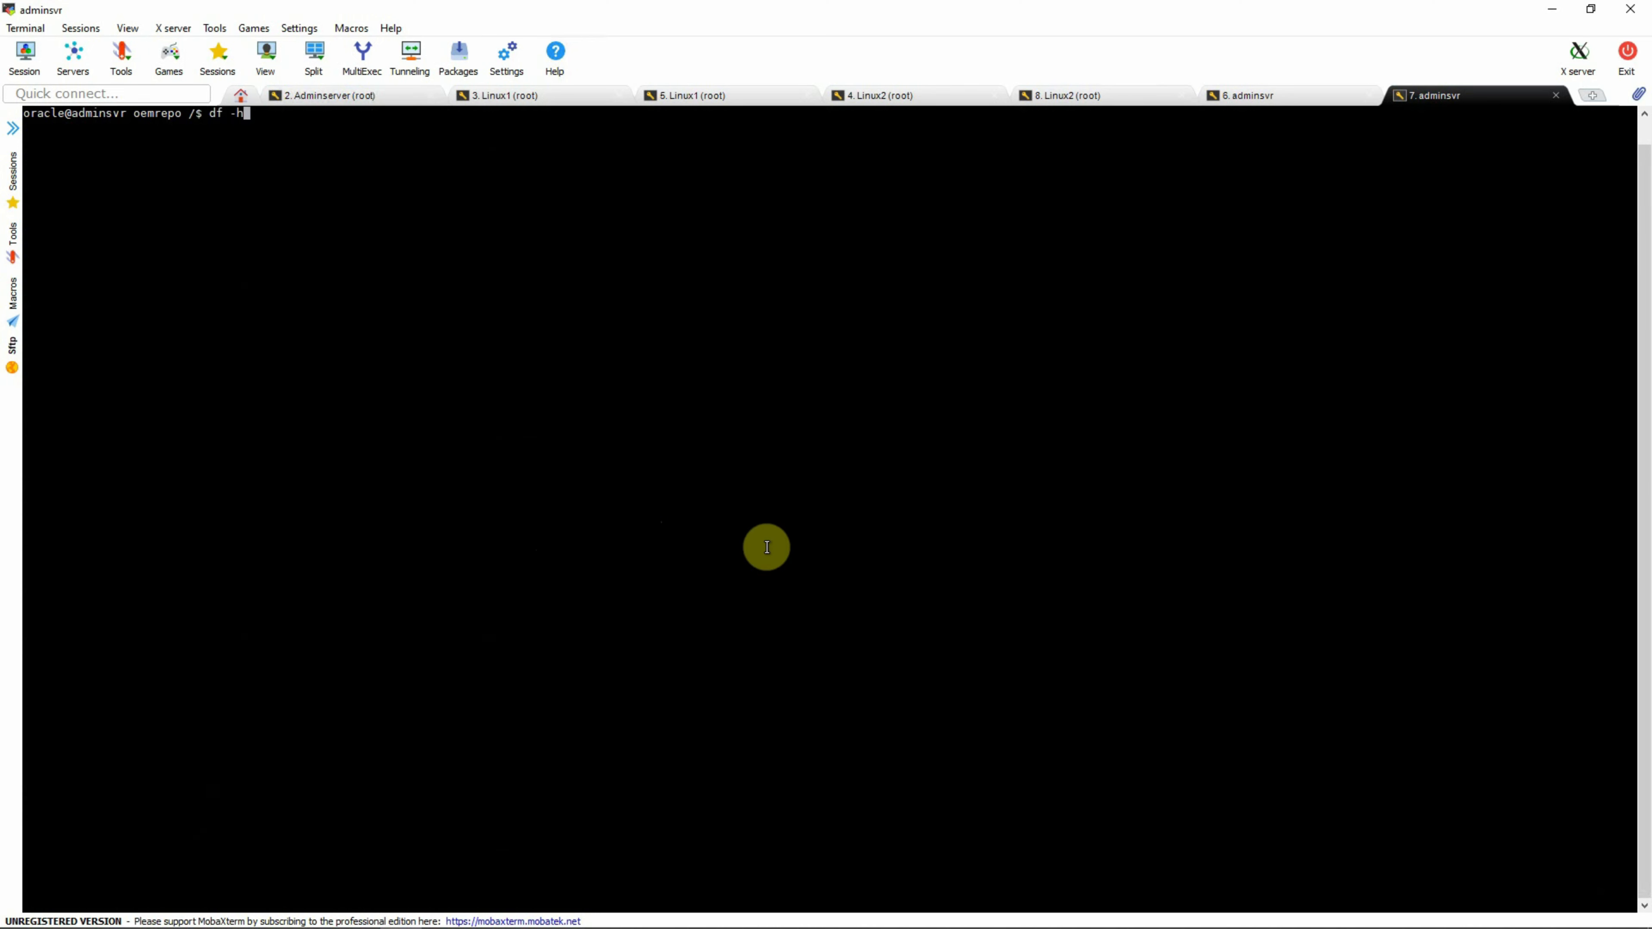
key("Return")
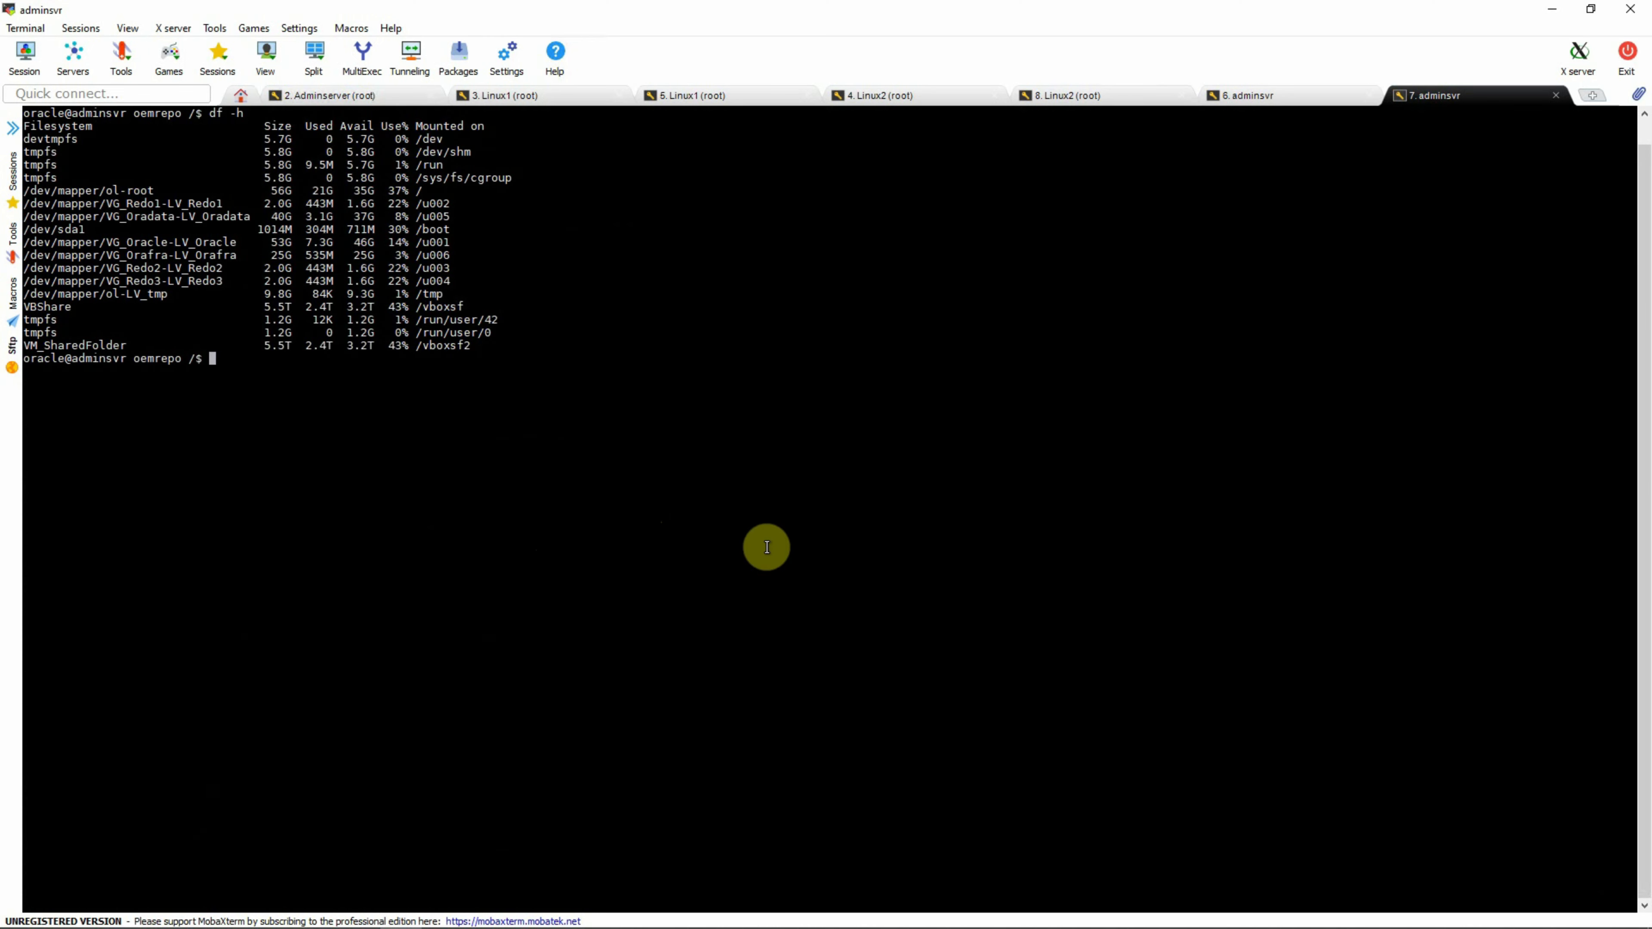
type("cd")
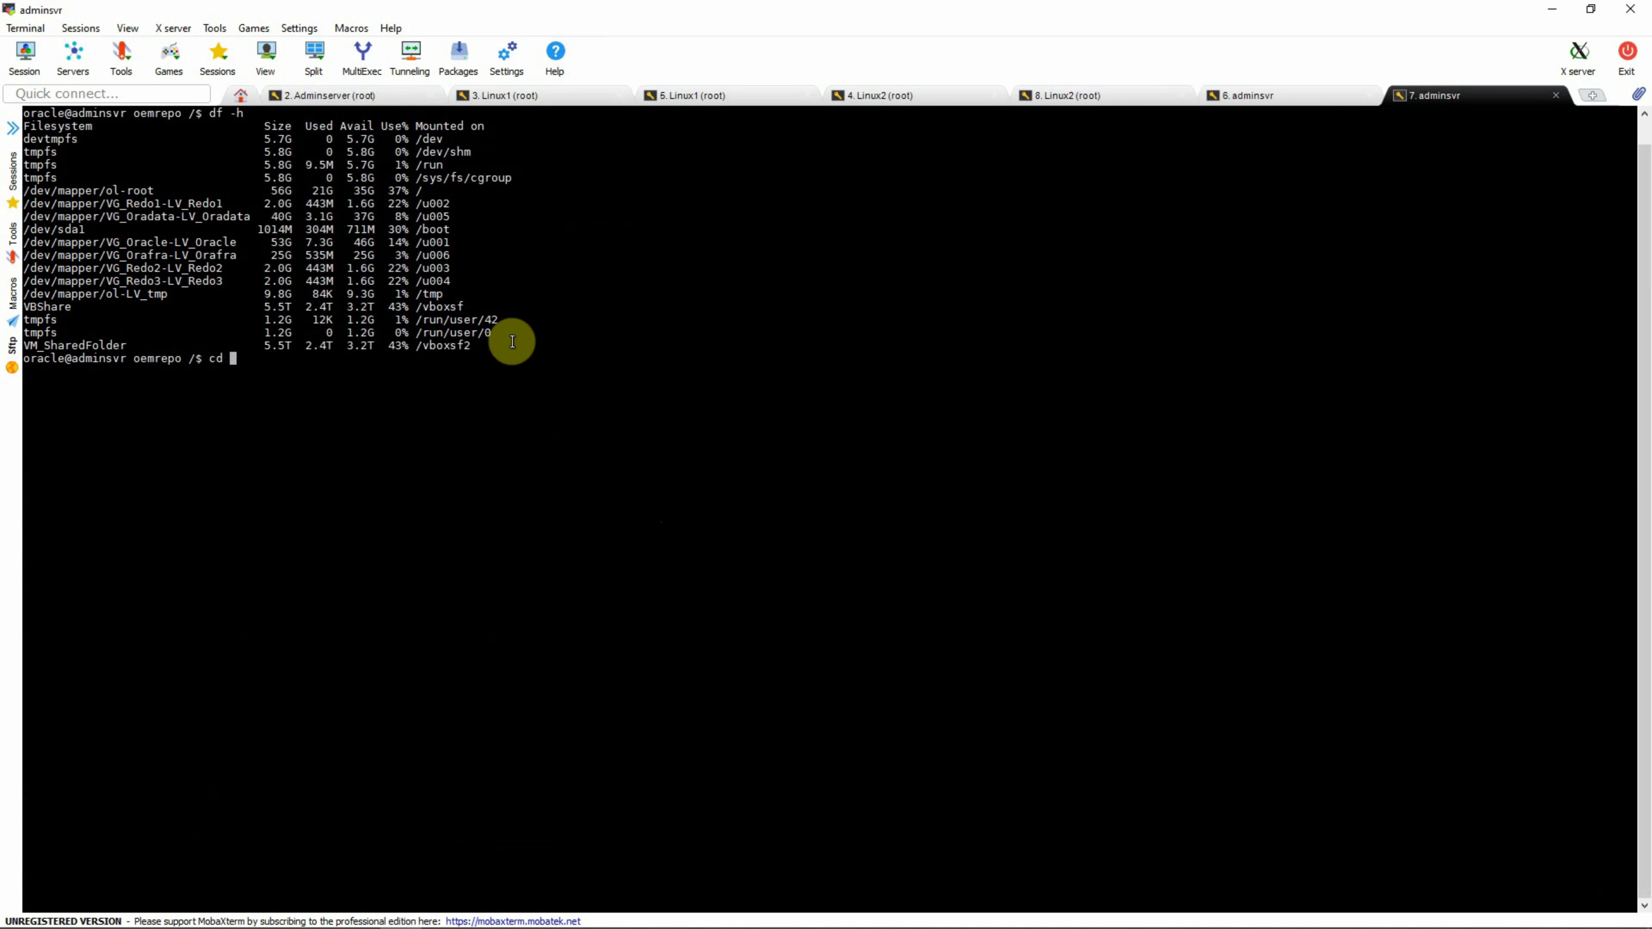
triple_click(443, 345)
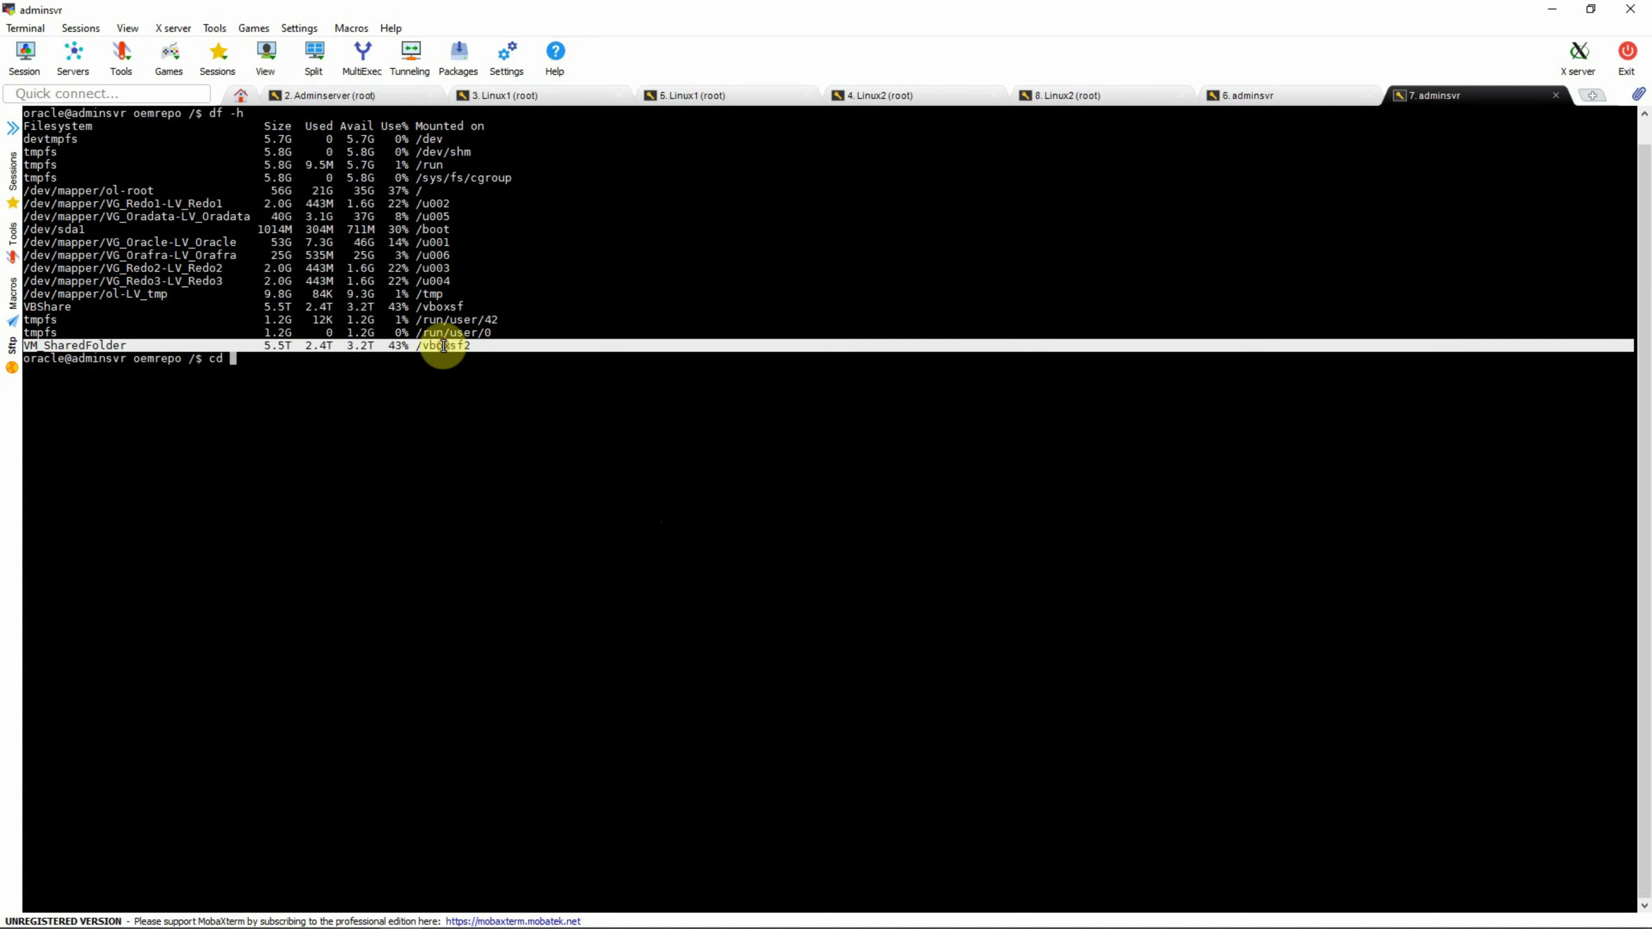
double_click(443, 345)
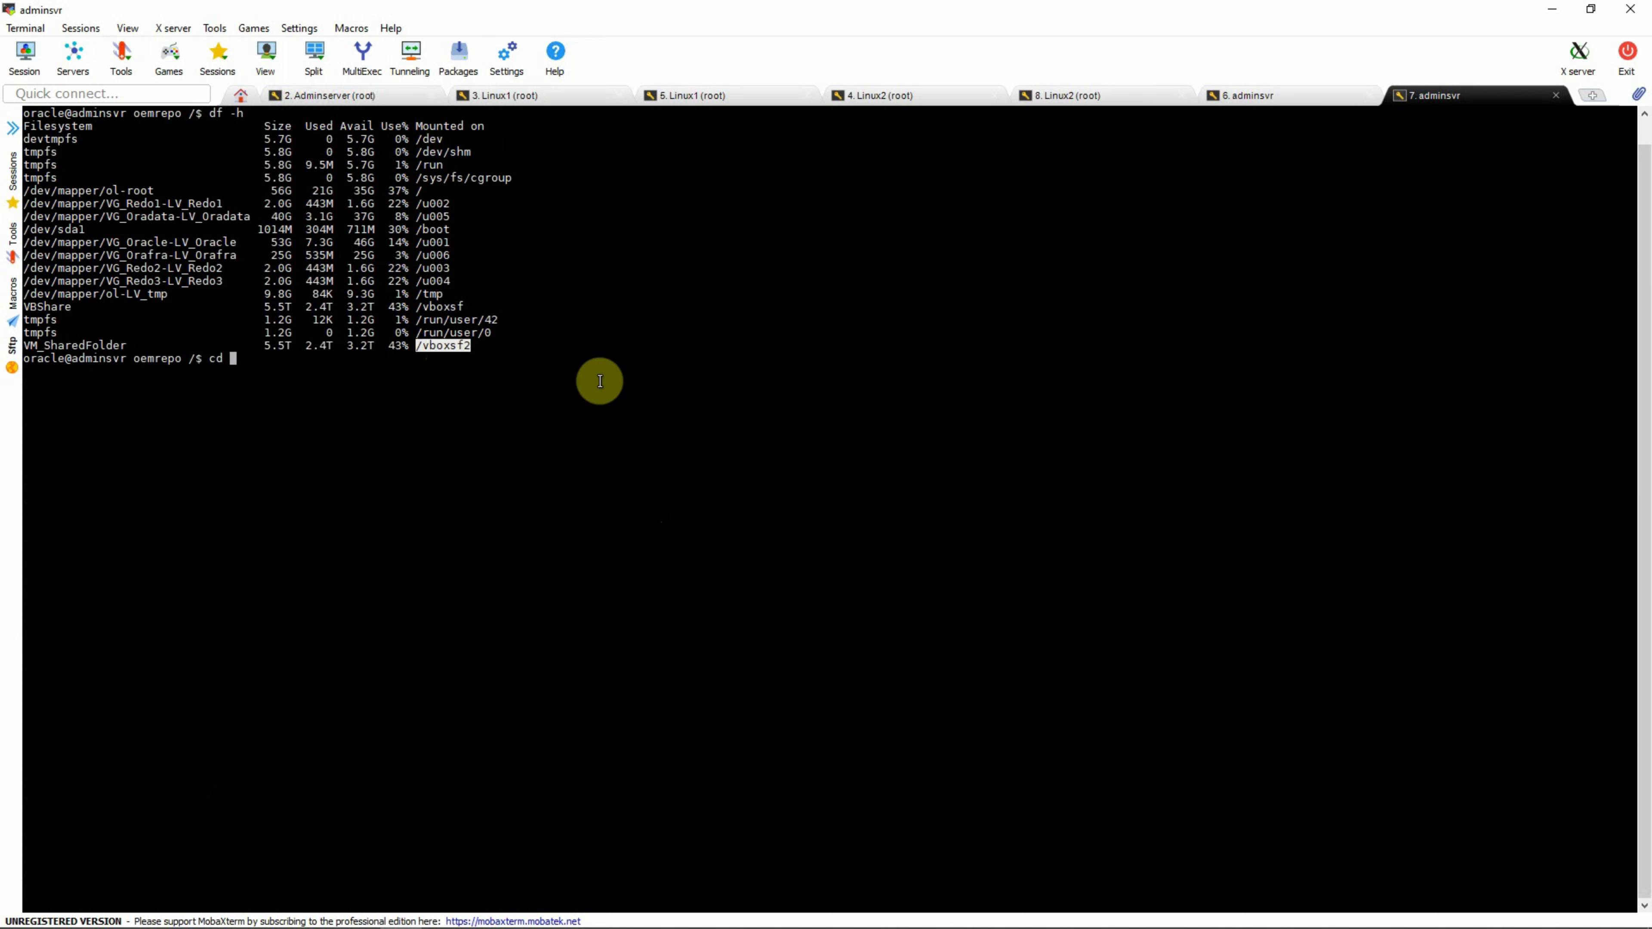
right_click(649, 446)
key("Return")
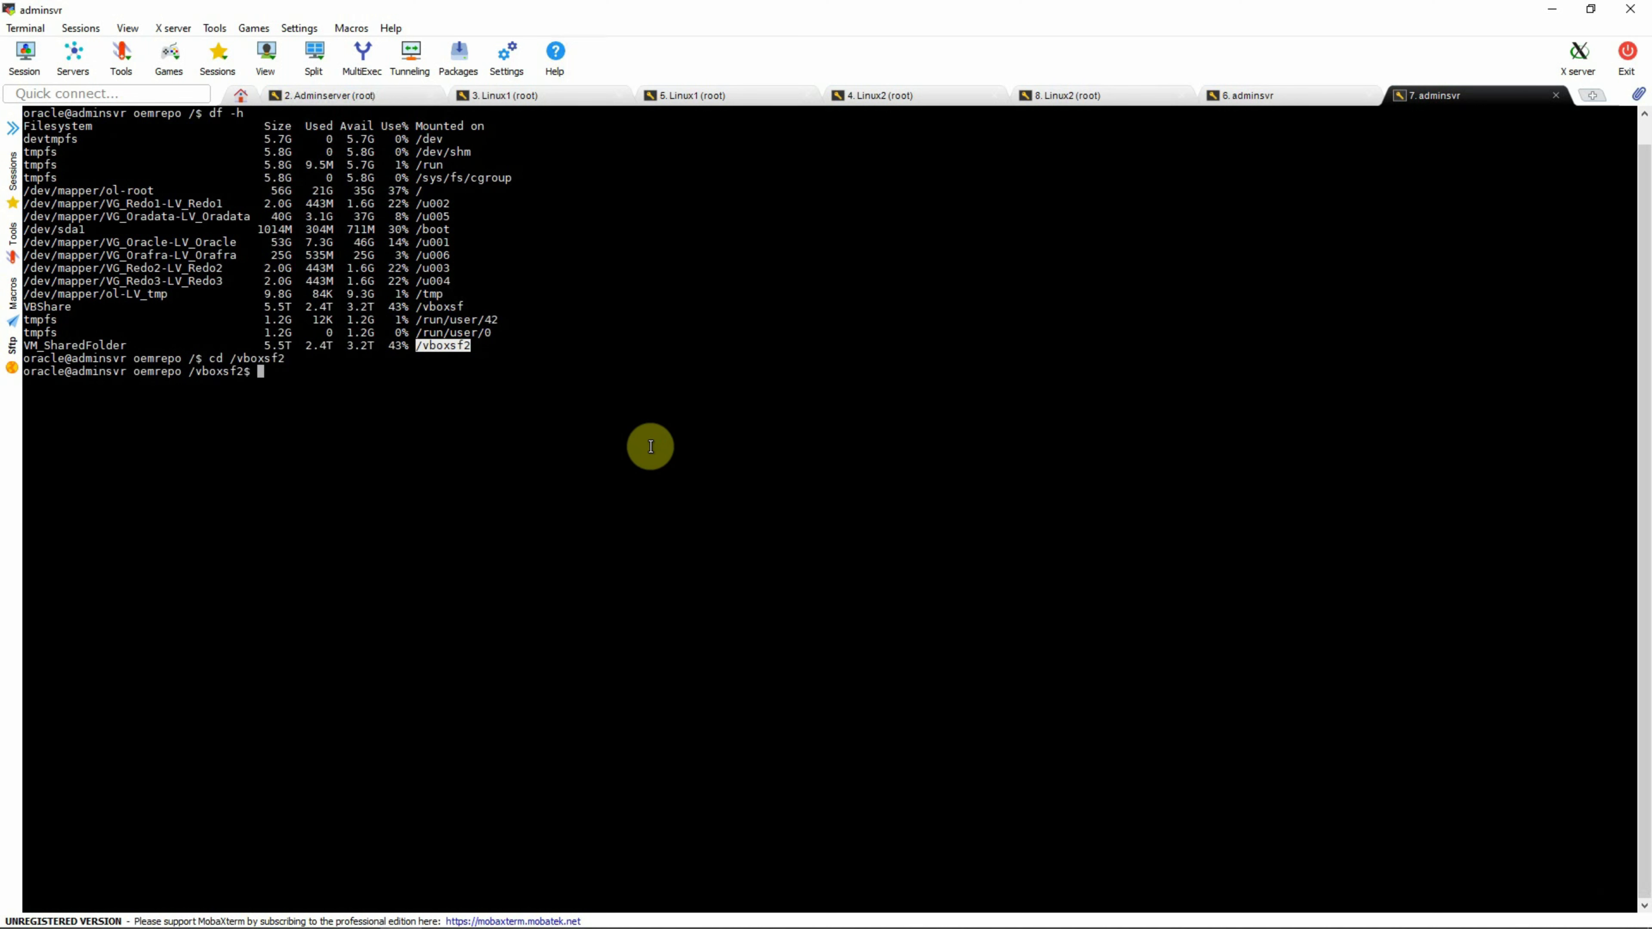
List the shared folder's contents with ls -lrt and change into the OEM_135_Linux_64 directory.
type("ls -lrt")
key("Return")
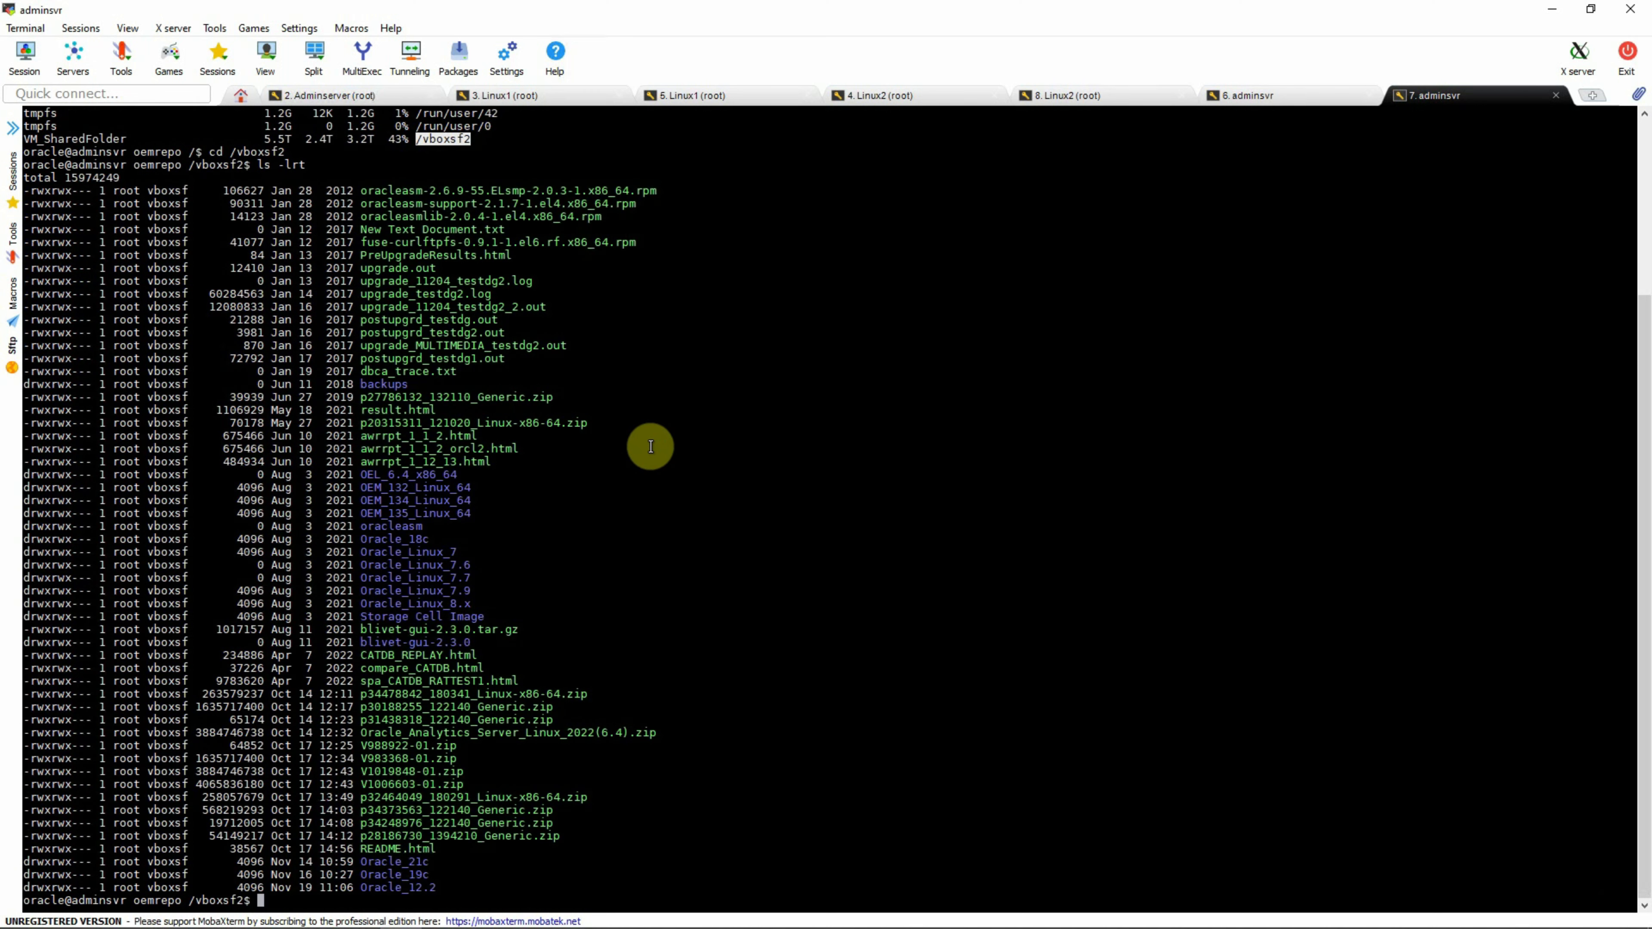
type("cd")
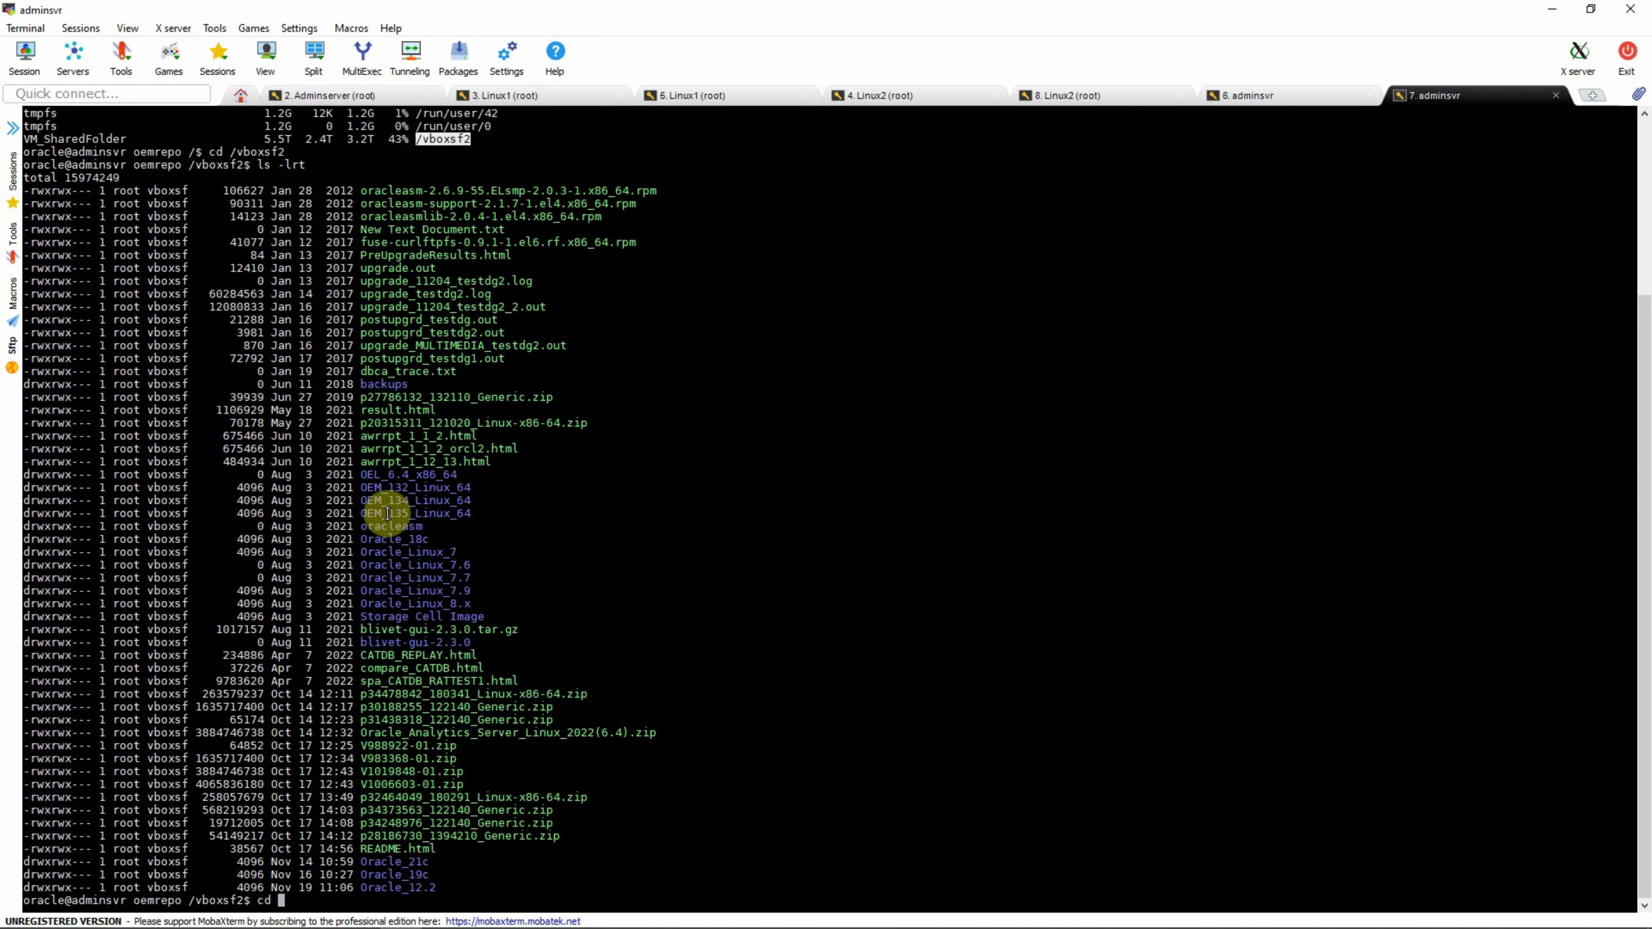
double_click(387, 513)
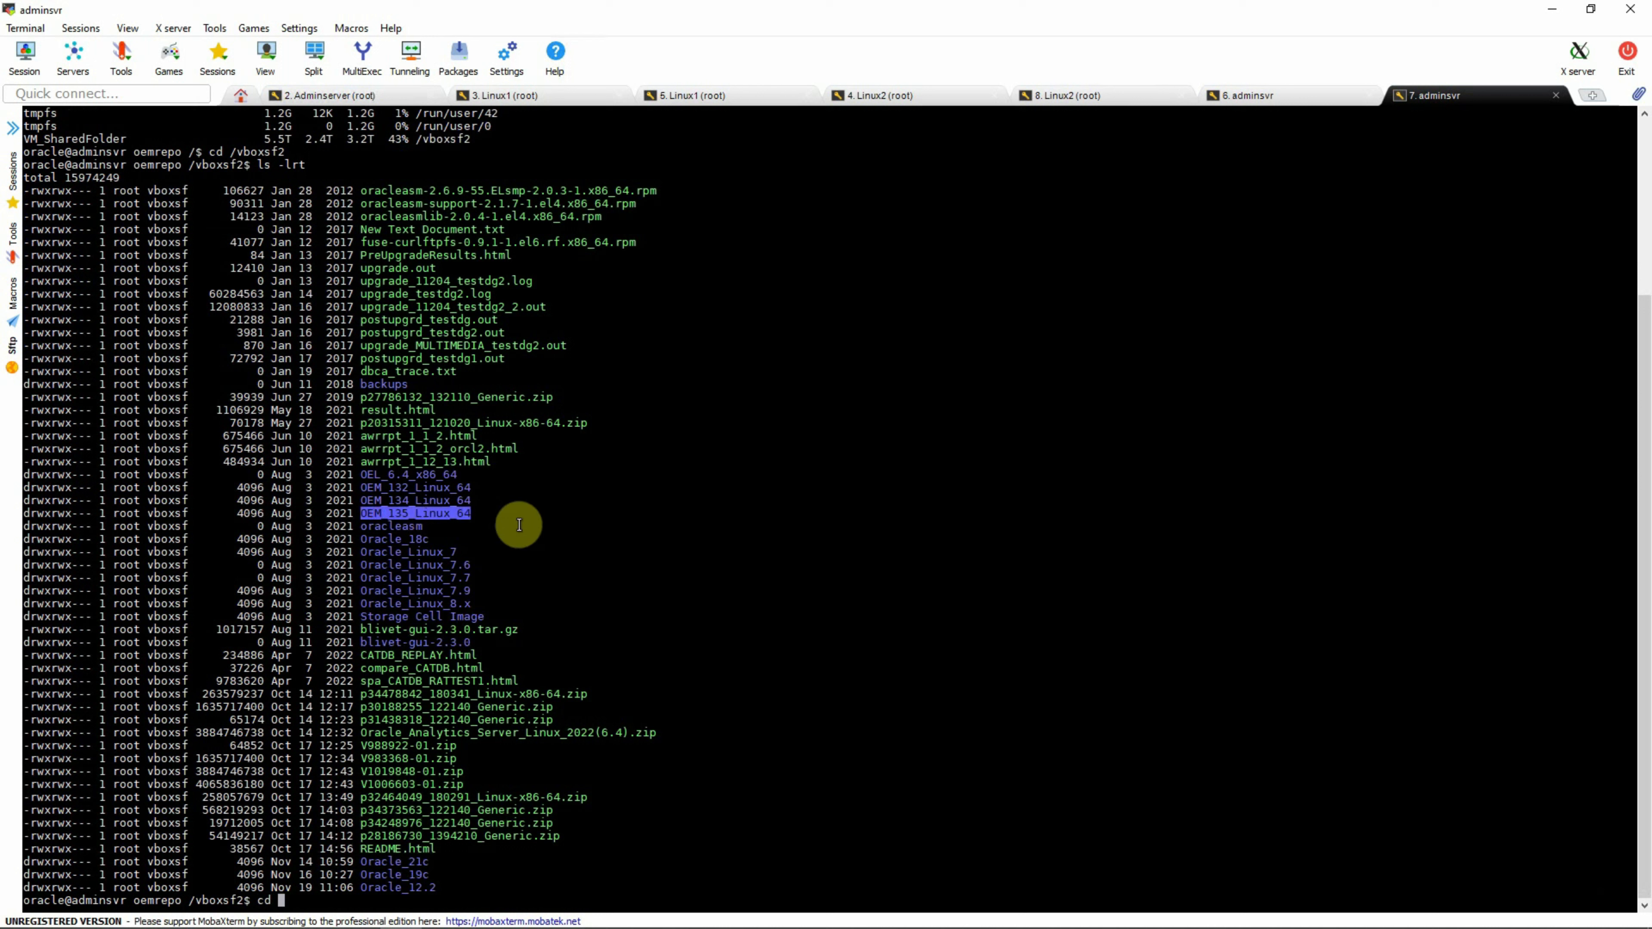
right_click(588, 550)
key("Return")
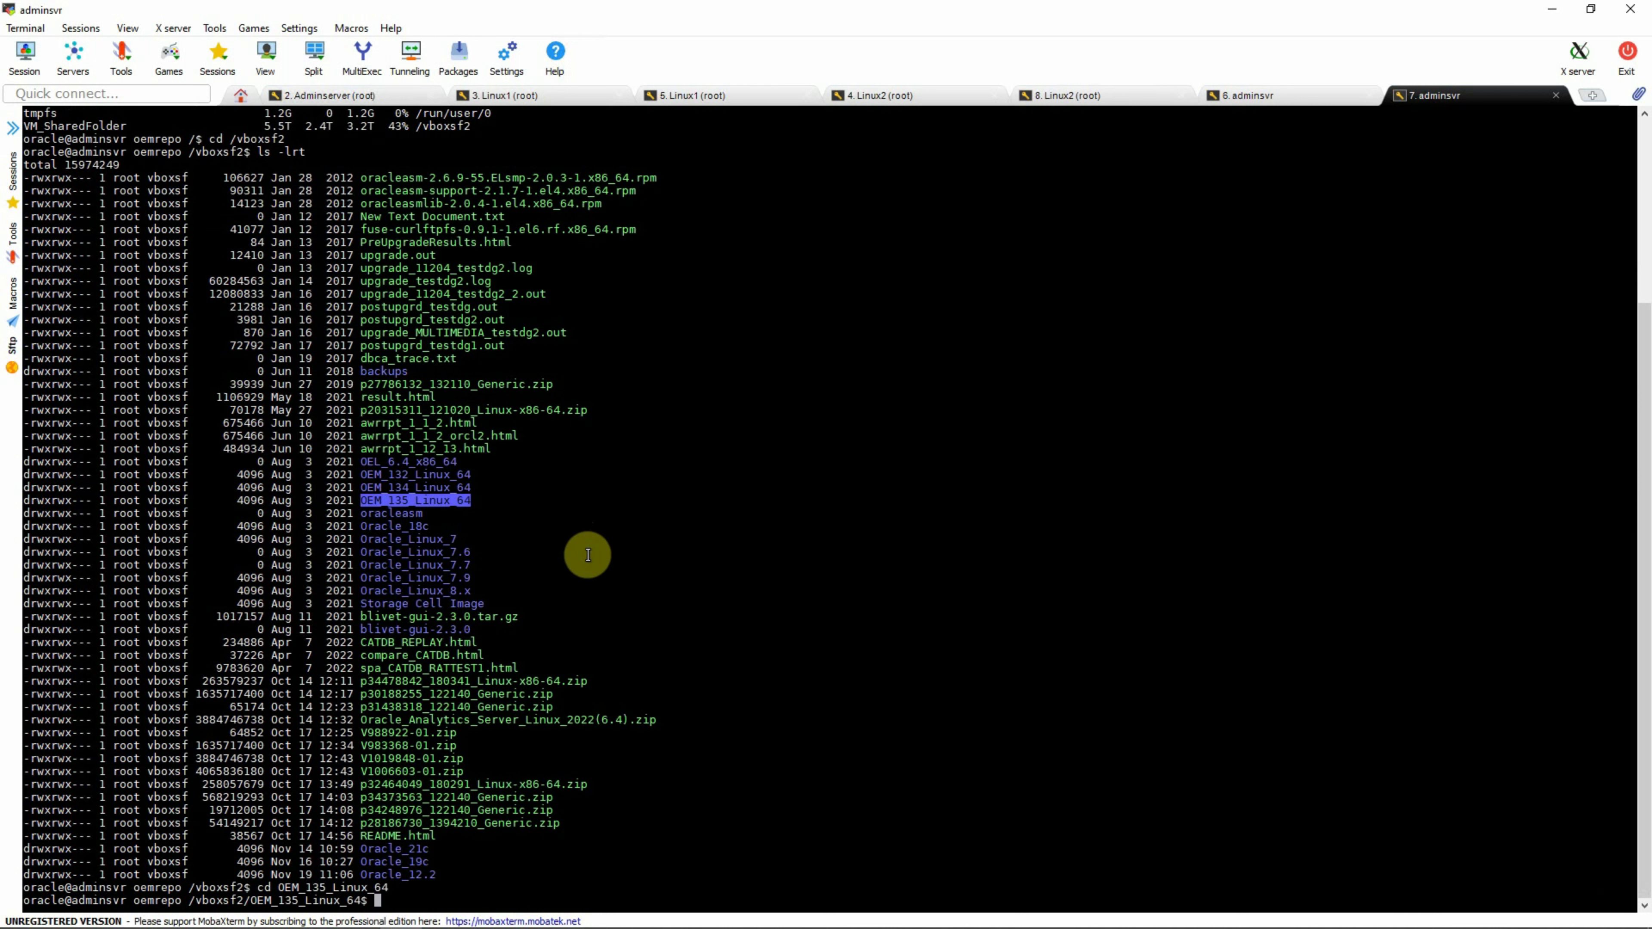
List the OEM_135_Linux_64 directory with ls -lrt and review the em13500_linux64 installer files.
type("ls -lrt")
key("Return")
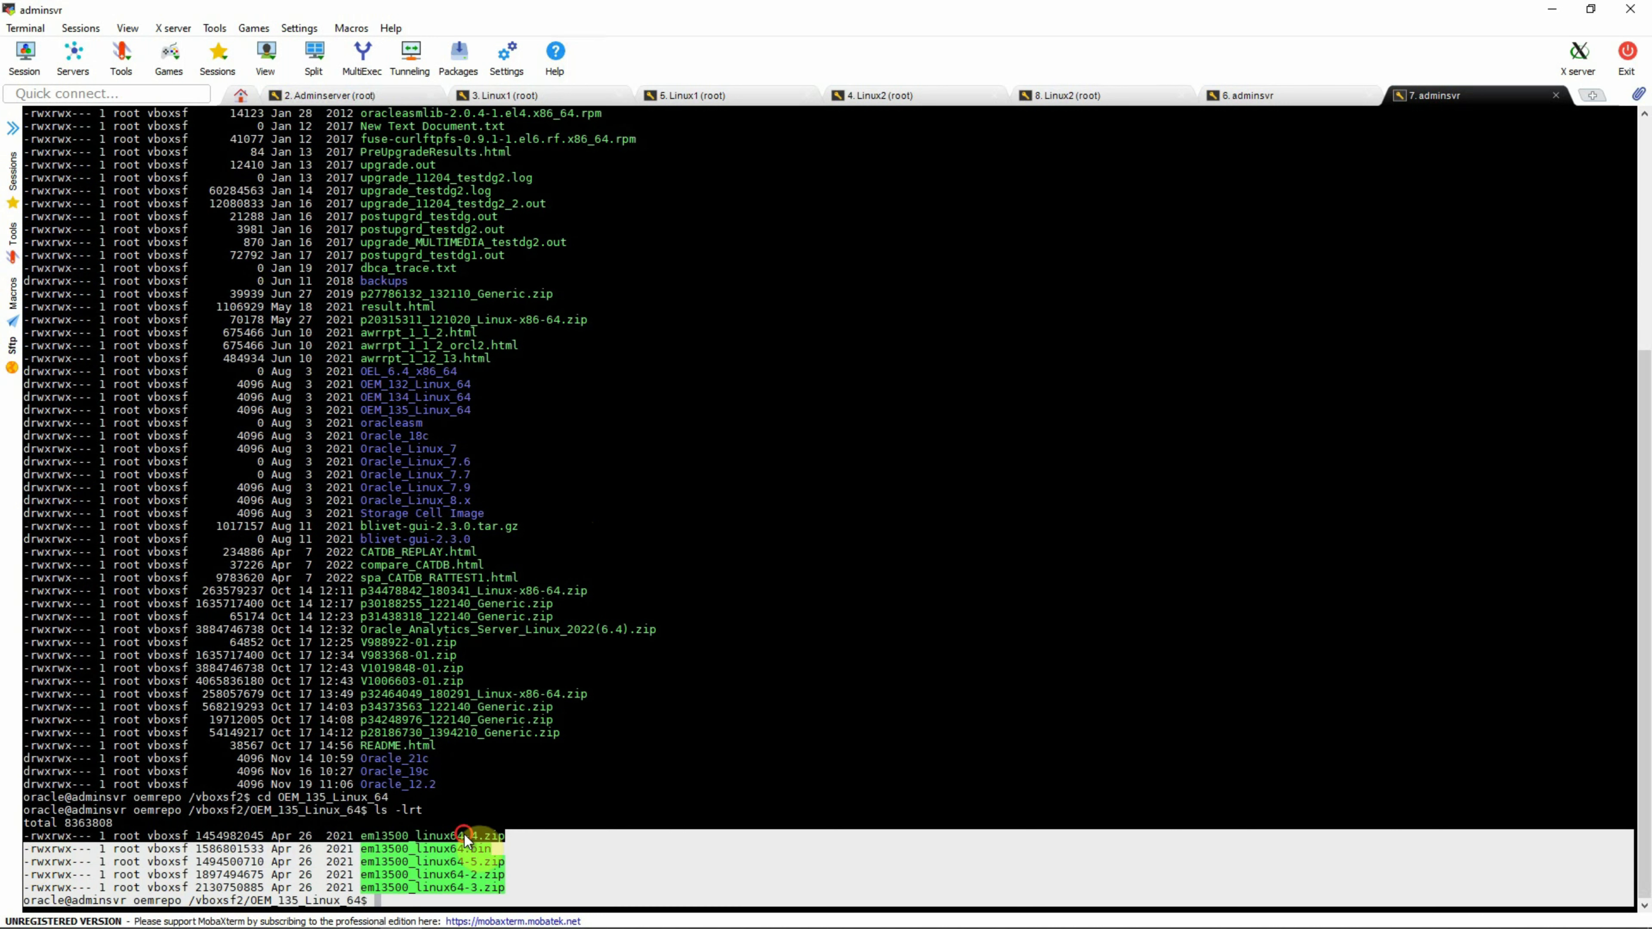
left_click_drag(29, 837, 583, 888)
left_click(611, 757)
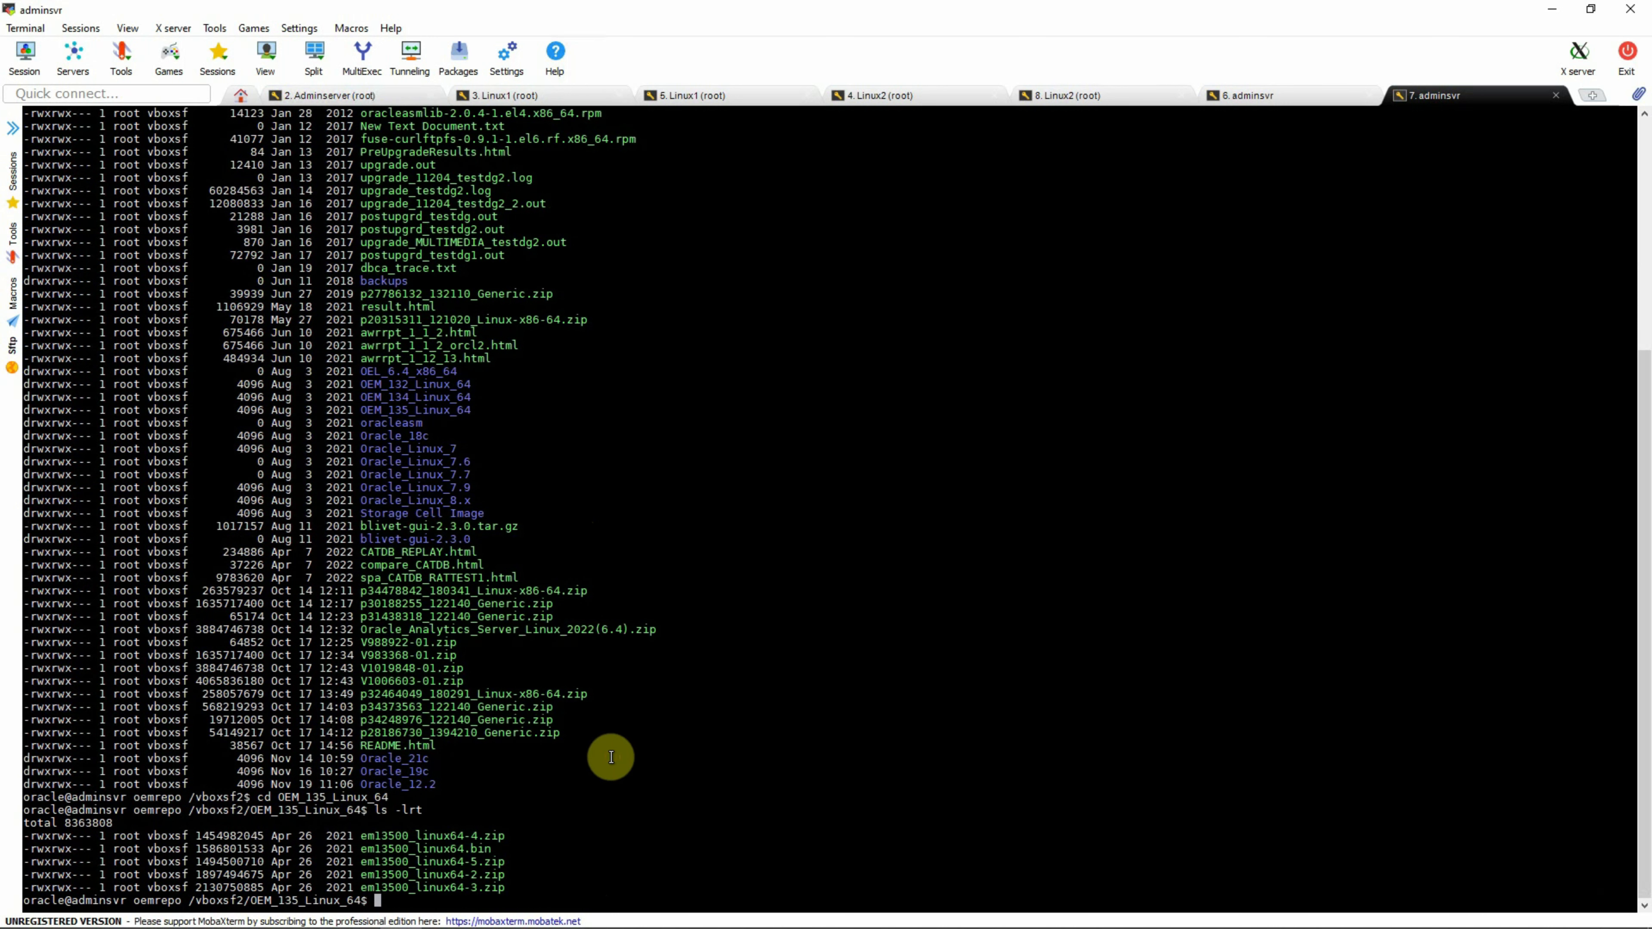